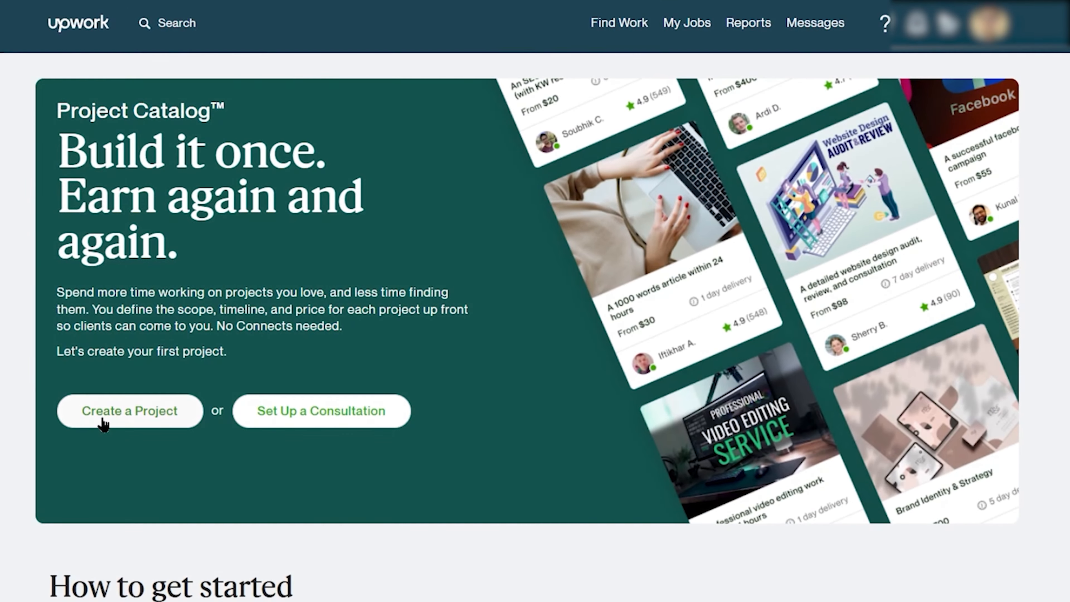
pyautogui.click(103, 421)
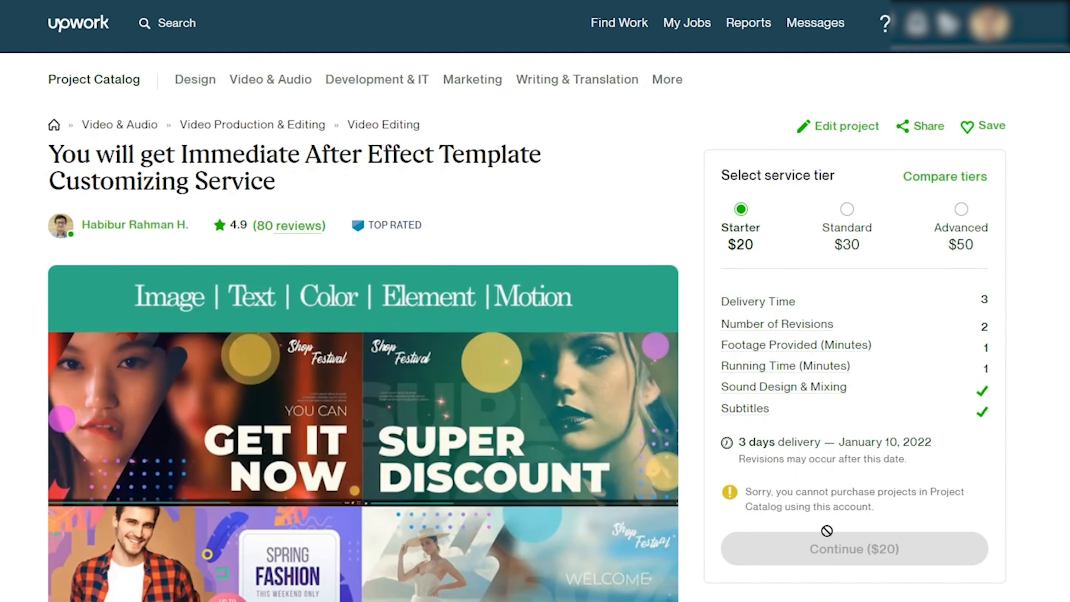
pyautogui.scroll(-5, 855, 483)
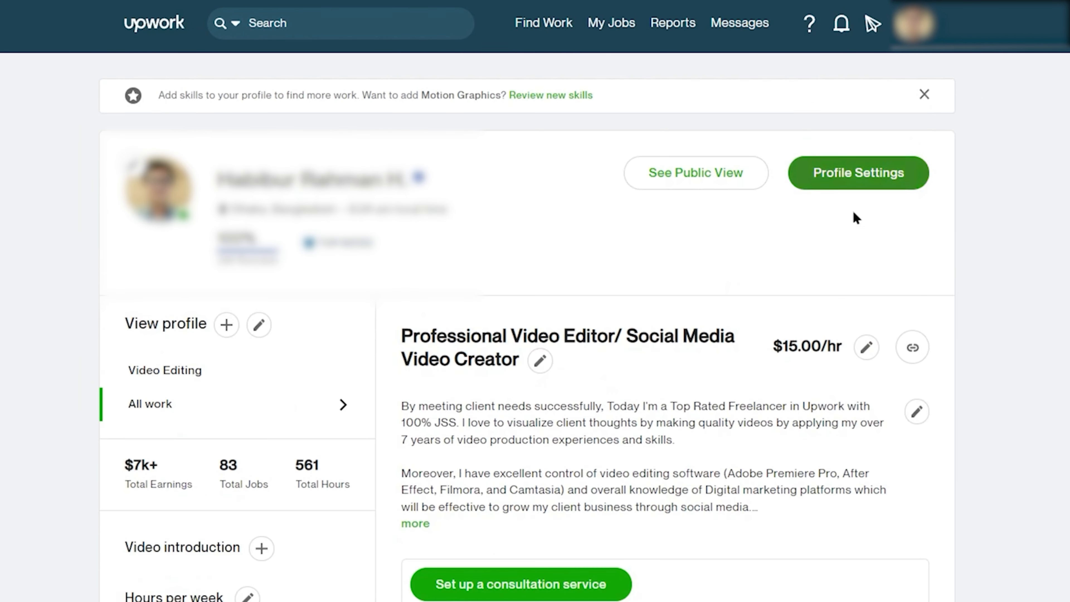
# Step: Open project management from the profile's Project Catalog section and start creating a new project
pyautogui.scroll(-15, 775, 406)
pyautogui.scroll(-20, 783, 406)
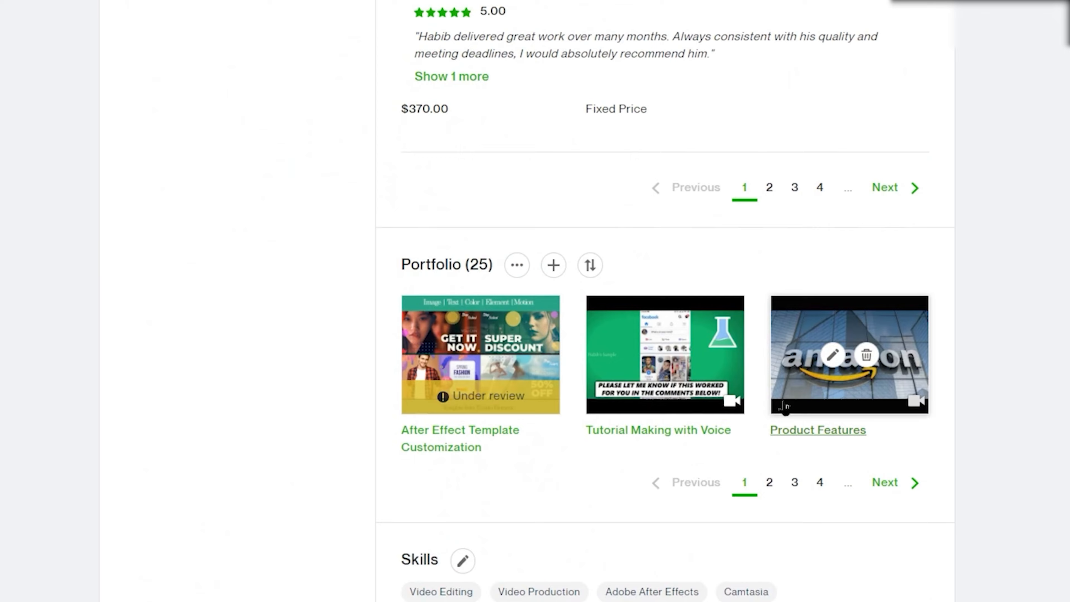
pyautogui.scroll(-10, 791, 403)
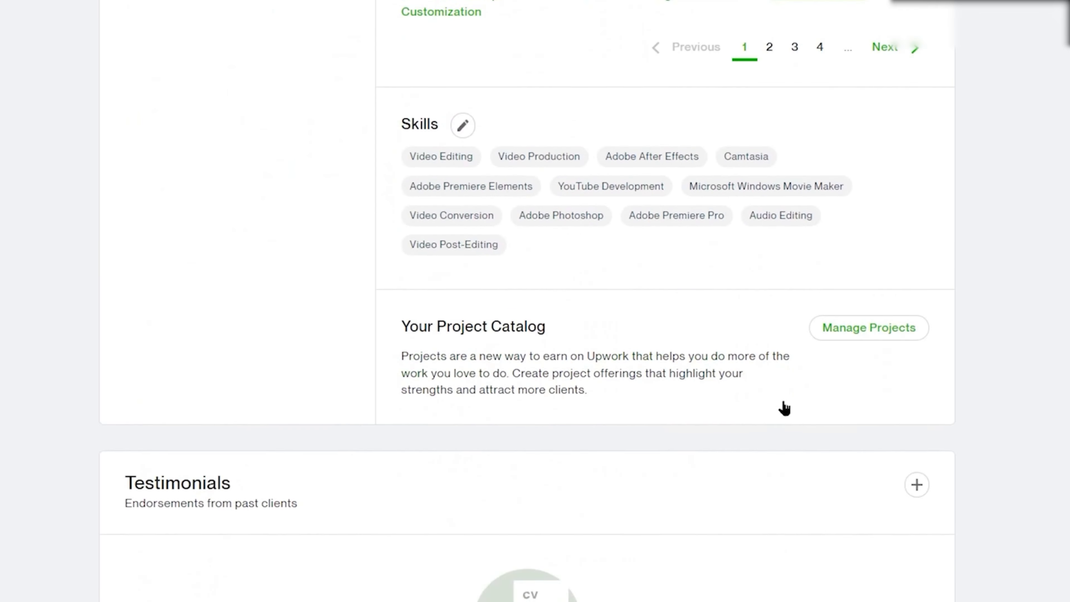
pyautogui.scroll(2, 792, 402)
pyautogui.scroll(5, 783, 402)
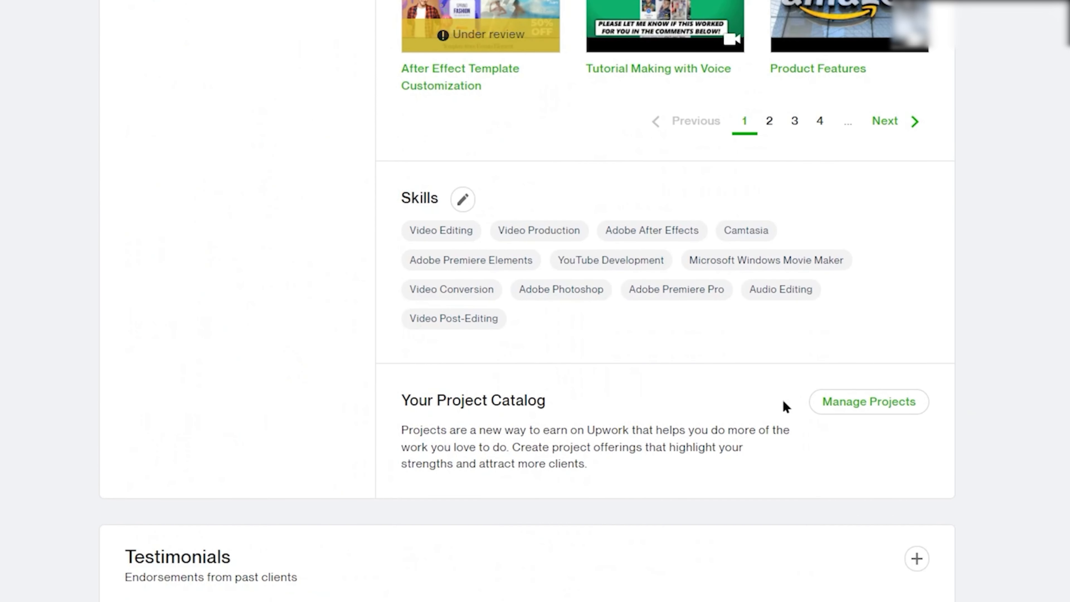
pyautogui.scroll(-2, 783, 401)
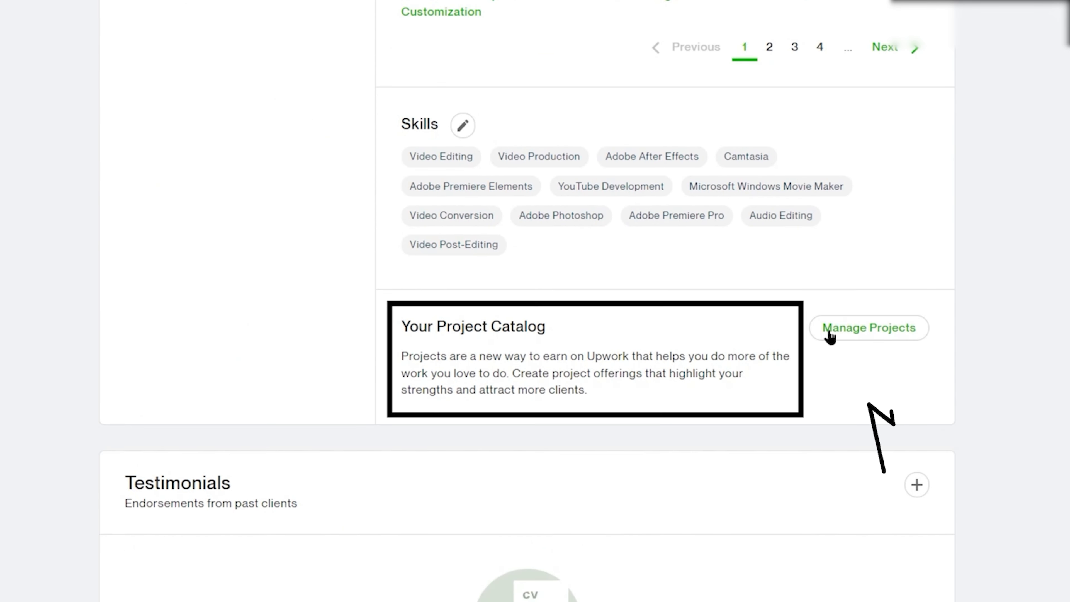
pyautogui.click(854, 333)
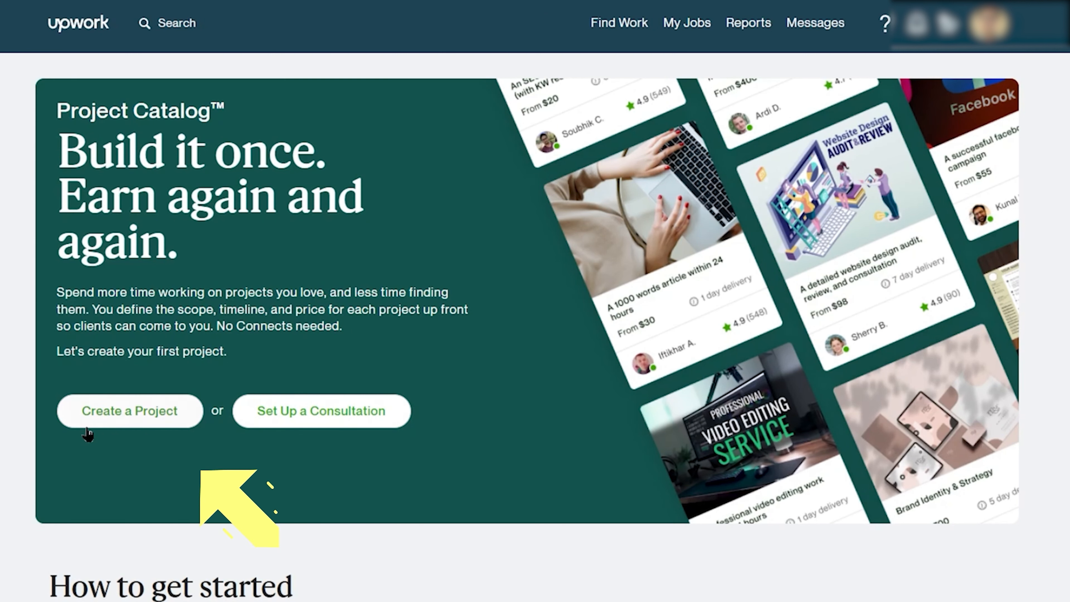
pyautogui.click(105, 419)
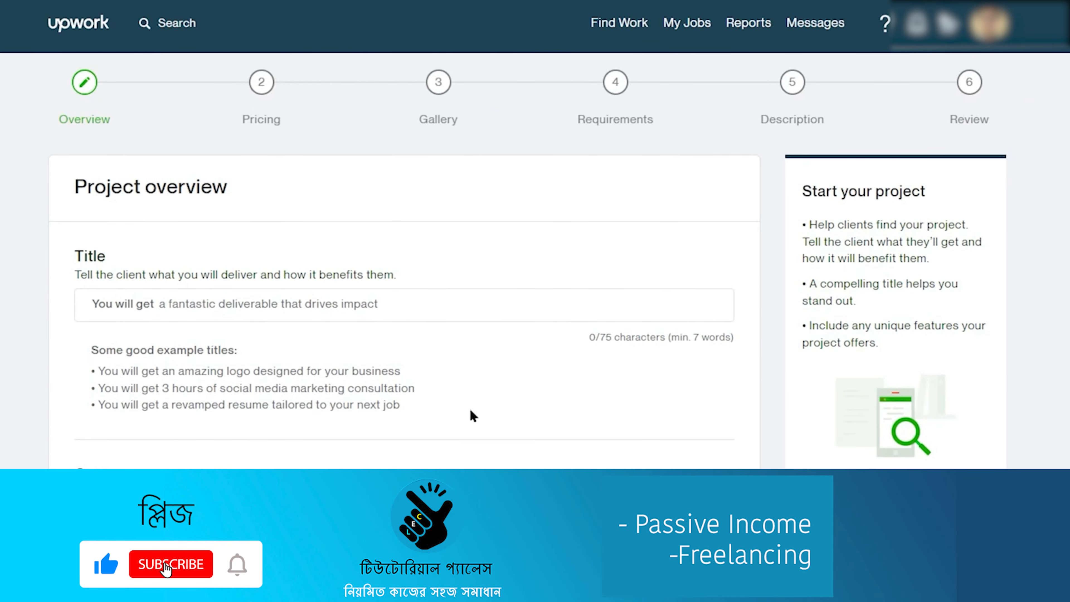
# Step: Title the project "You will get Immediate After Effect Template Customizing Service" and choose the Video & Audio > Video Editing category
pyautogui.click(232, 307)
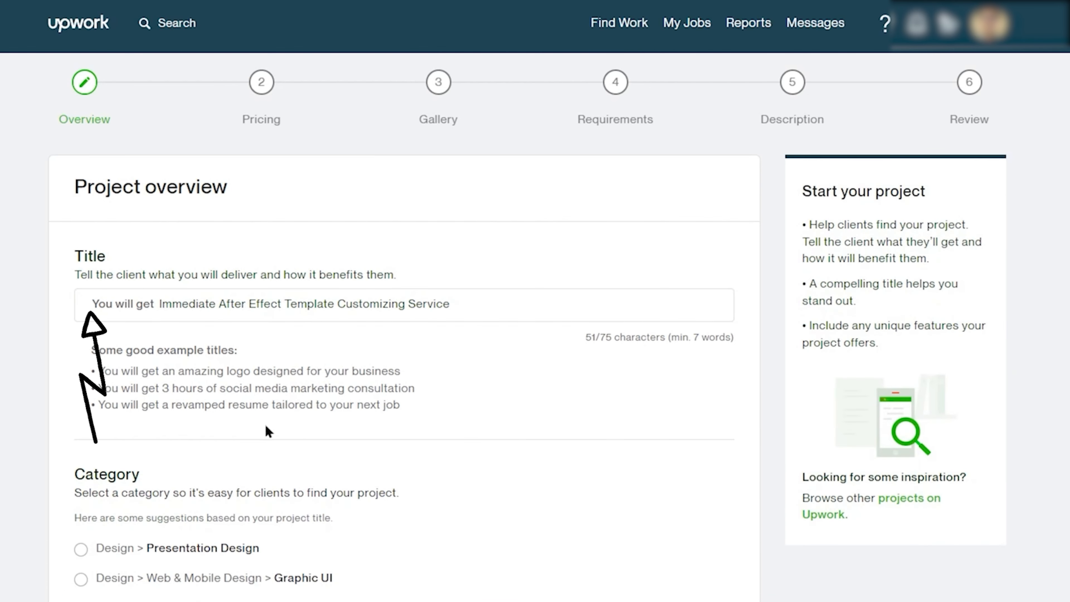
pyautogui.scroll(-5, 322, 498)
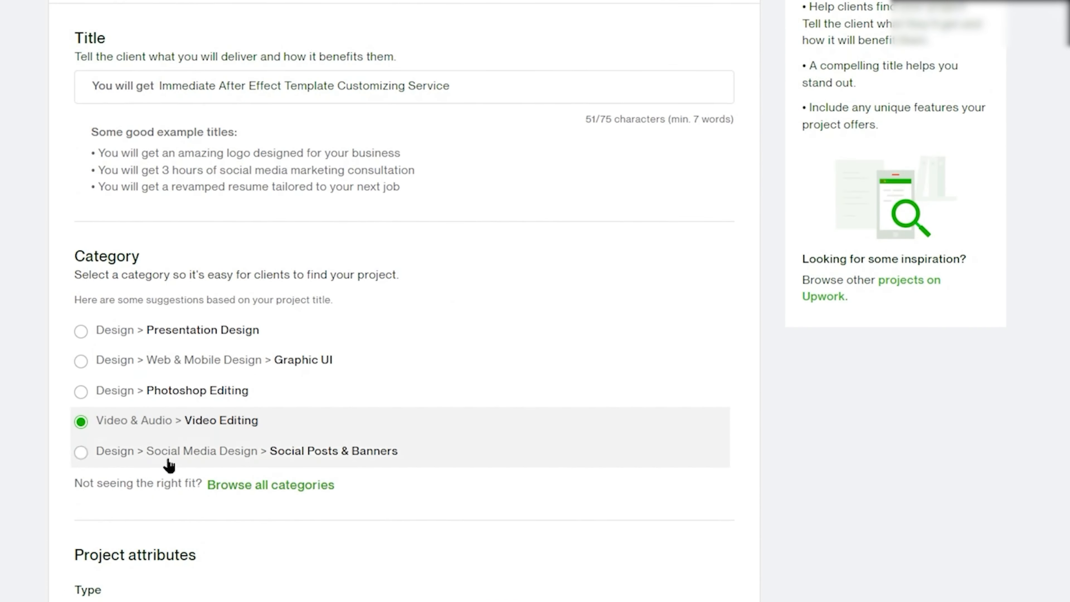
pyautogui.scroll(-5, 519, 472)
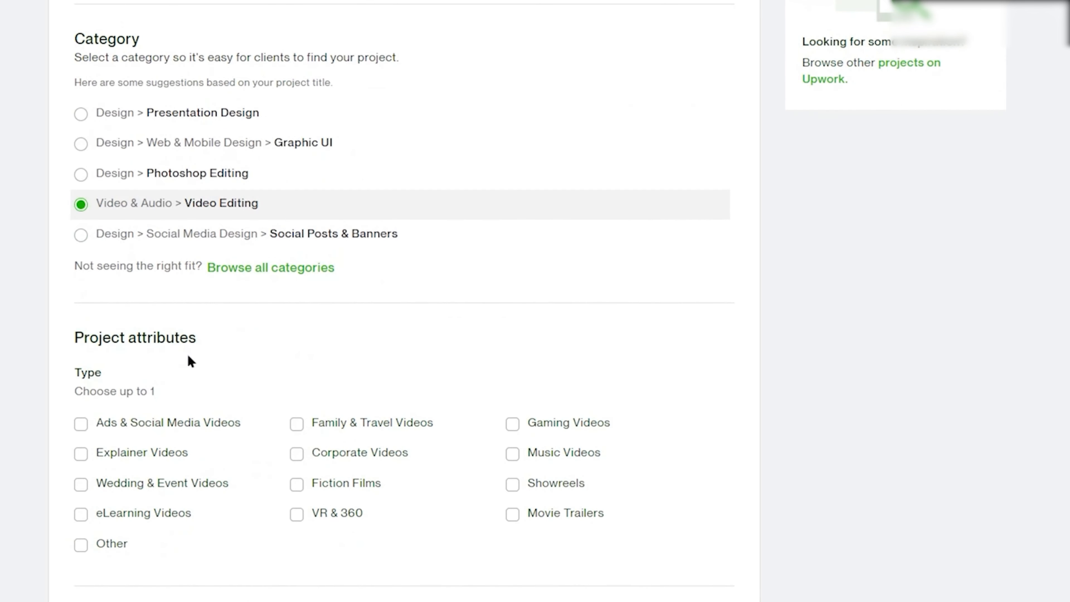
# Step: Set the project type attribute to Ads & Social Media Videos
pyautogui.scroll(10, 227, 392)
pyautogui.scroll(-10, 265, 425)
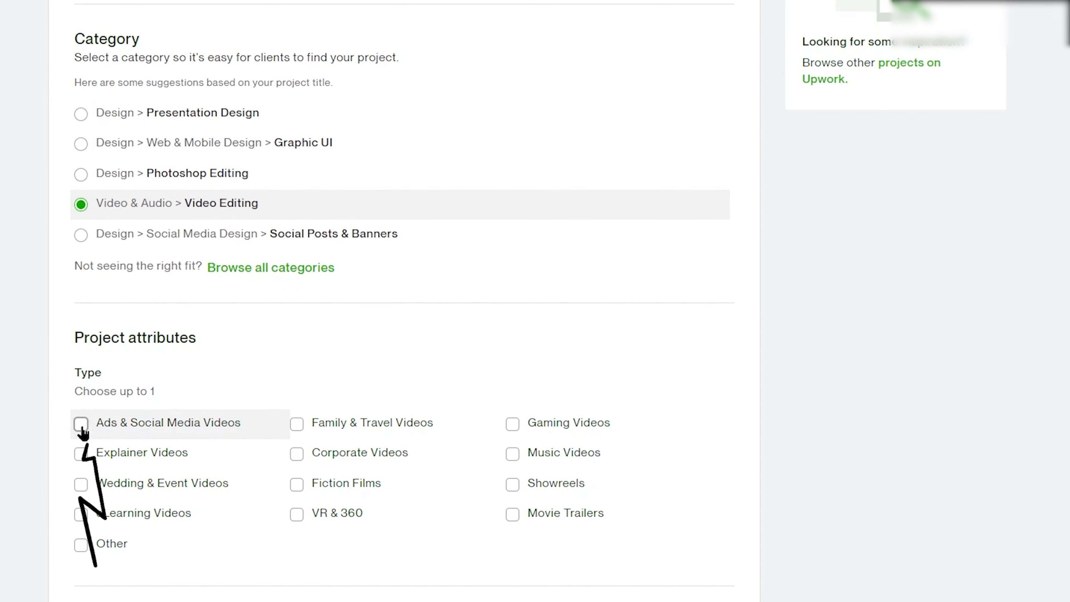
pyautogui.click(82, 425)
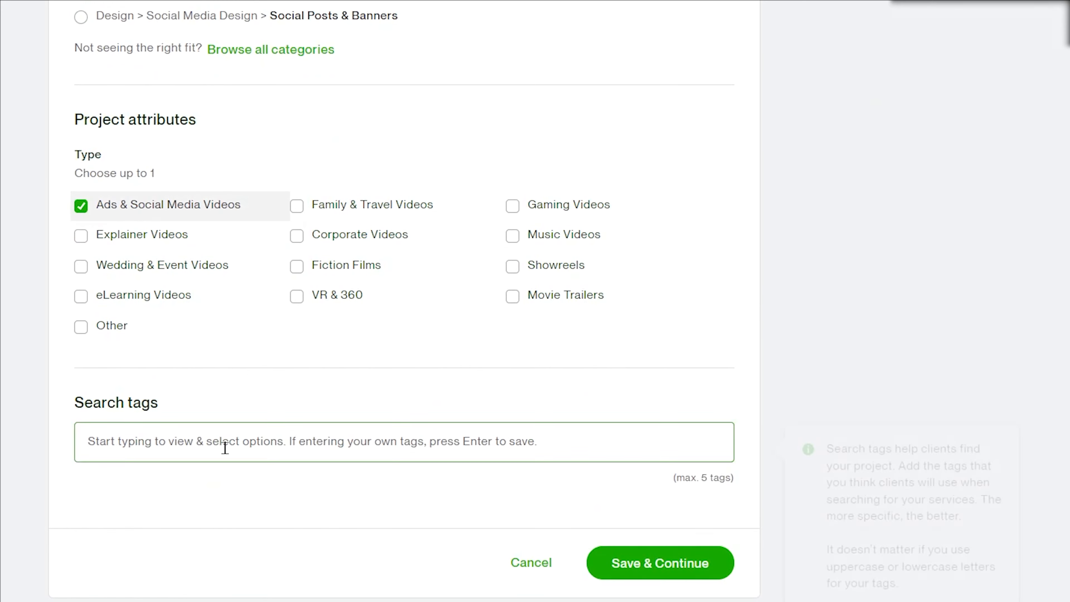
# Step: Add the search tags "after effect template editing", "immediate after effect template editing service" and "after effect logo animation"
pyautogui.click(225, 446)
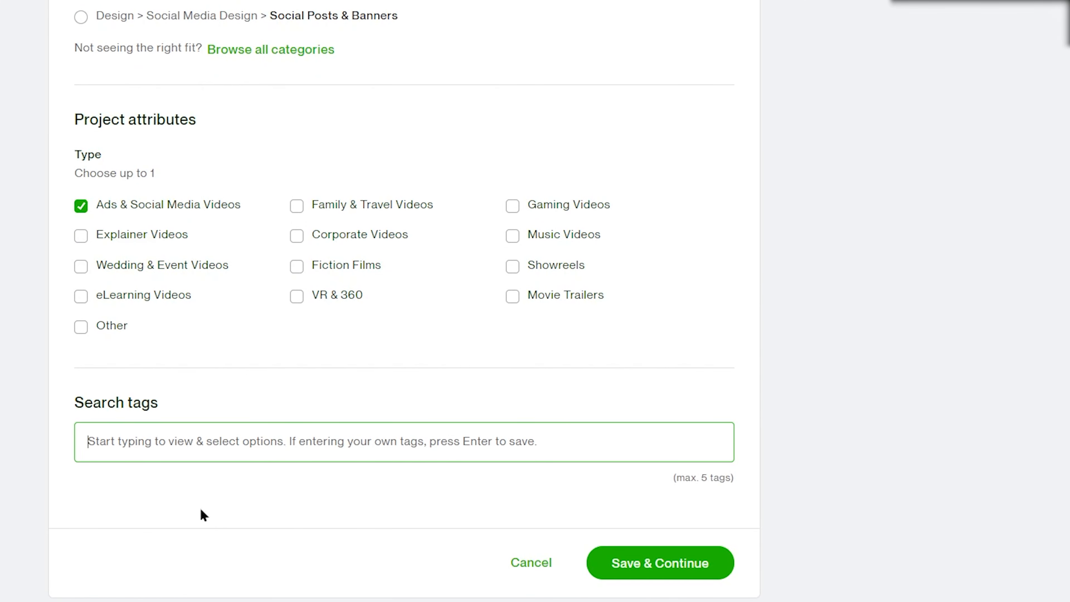
pyautogui.write('after effect template editing')
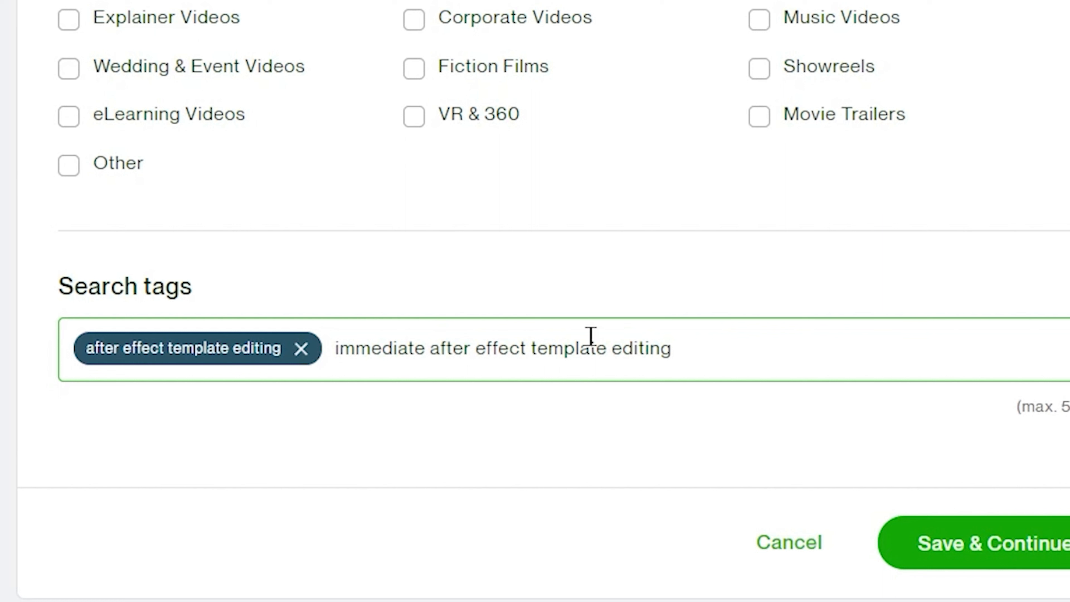
pyautogui.write('service')
pyautogui.press('Return')
pyautogui.write('after effect logo animation')
pyautogui.press('Return')
# Step: Add the search tags "after effect video editing" and "expert video editor", and save the overview to continue to pricing
pyautogui.write('after effe')
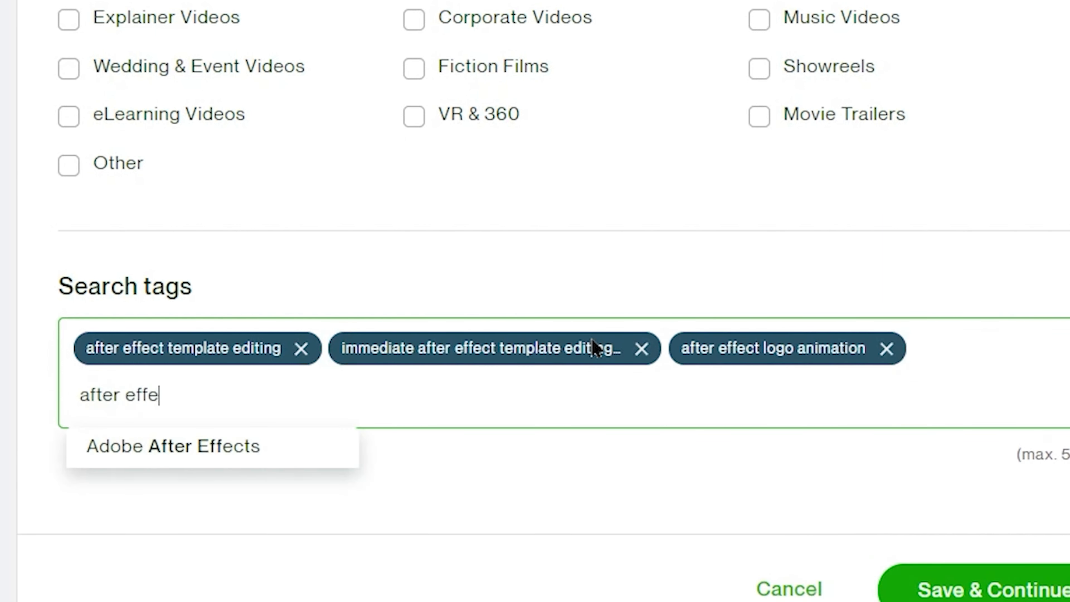
pyautogui.write('ct video editing')
pyautogui.press('Return')
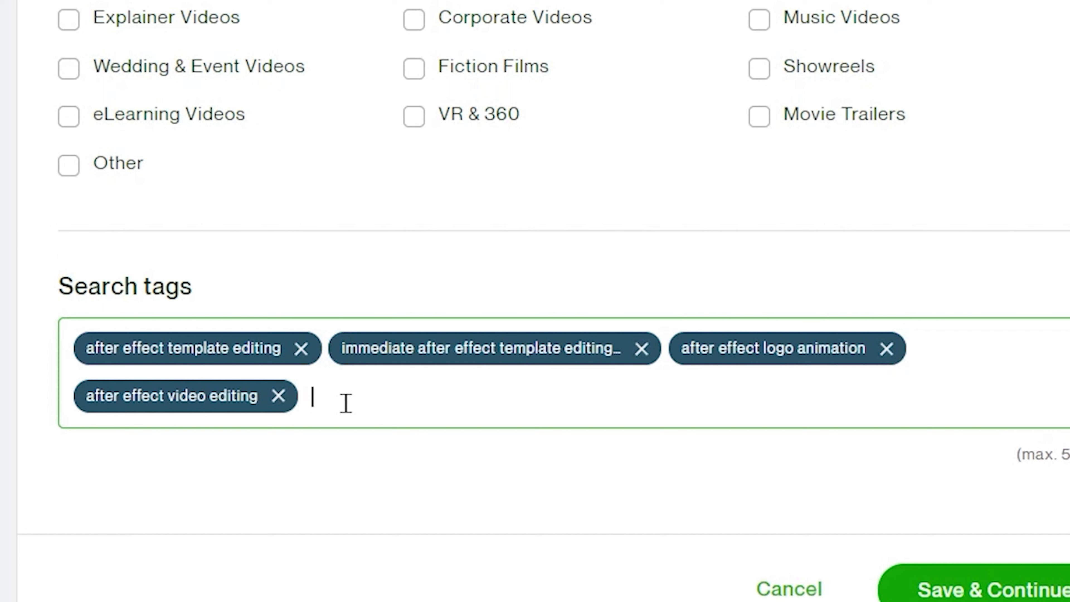
pyautogui.write('expert video editor')
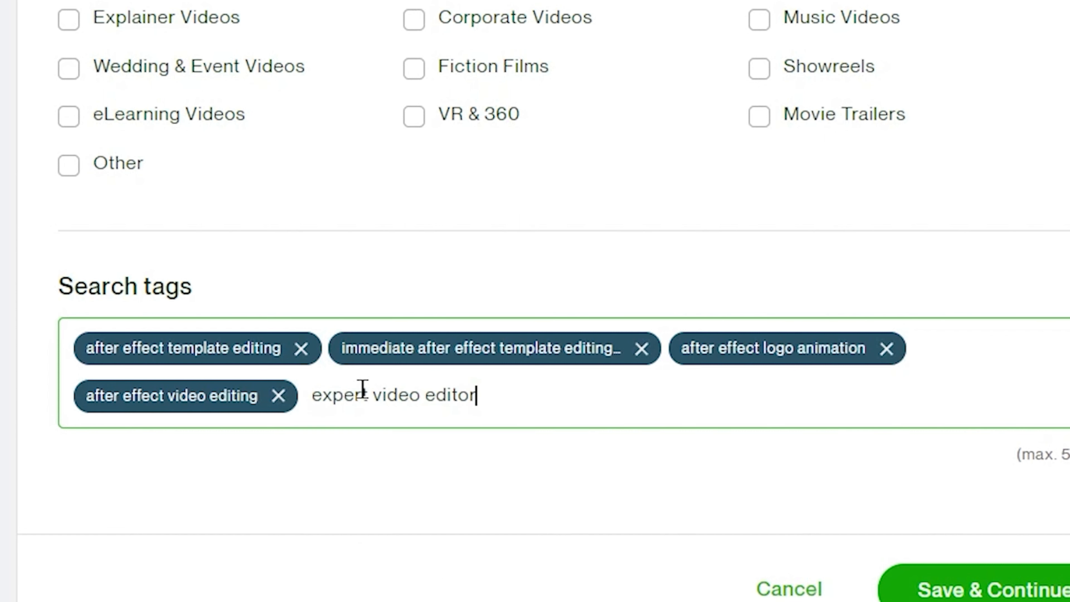
pyautogui.press('Return')
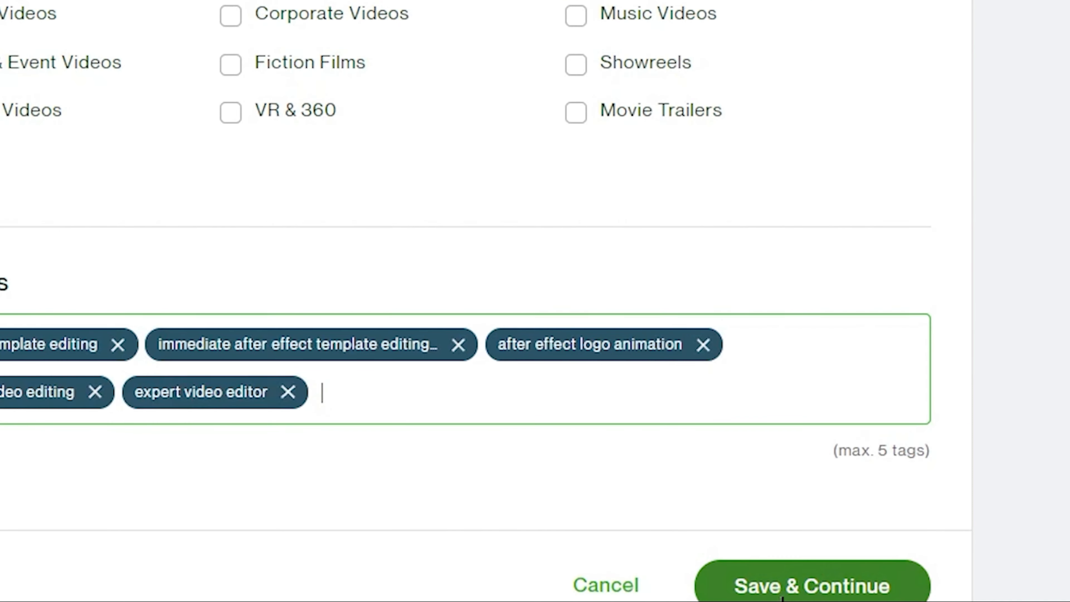
pyautogui.click(782, 595)
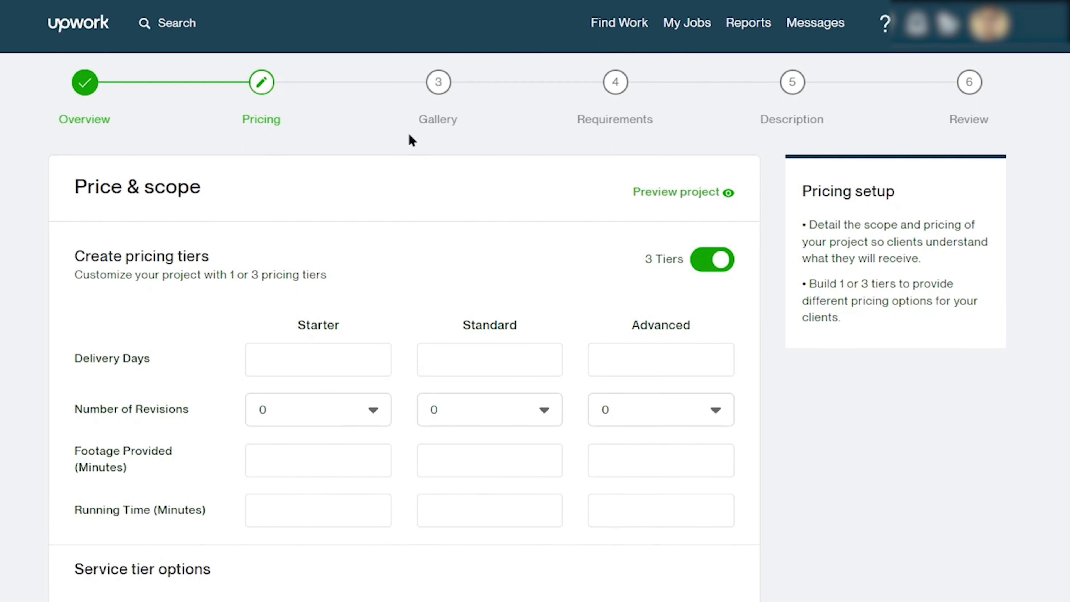
# Step: Set the Starter tier to 3 delivery days and 2 revisions
pyautogui.click(332, 365)
pyautogui.click(667, 365)
pyautogui.click(303, 368)
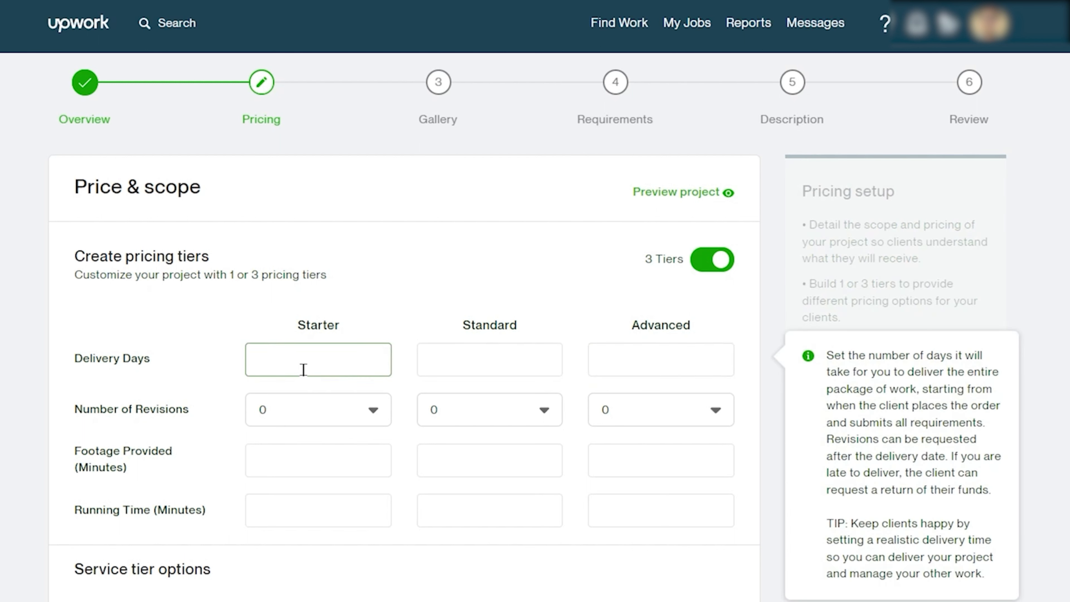
pyautogui.write('3')
pyautogui.click(363, 410)
pyautogui.click(295, 487)
# Step: Set the Standard tier to 2 delivery days and 3 revisions, and the Advanced tier to 1 delivery day and 4 revisions
pyautogui.click(485, 359)
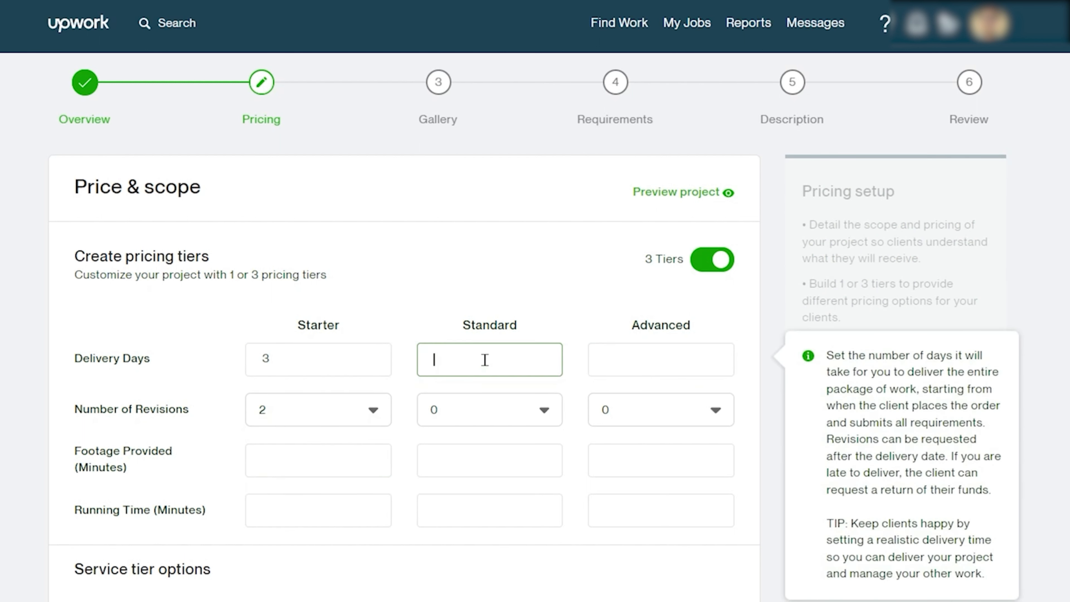
pyautogui.write('2')
pyautogui.click(625, 360)
pyautogui.write('1')
pyautogui.click(542, 411)
pyautogui.click(465, 515)
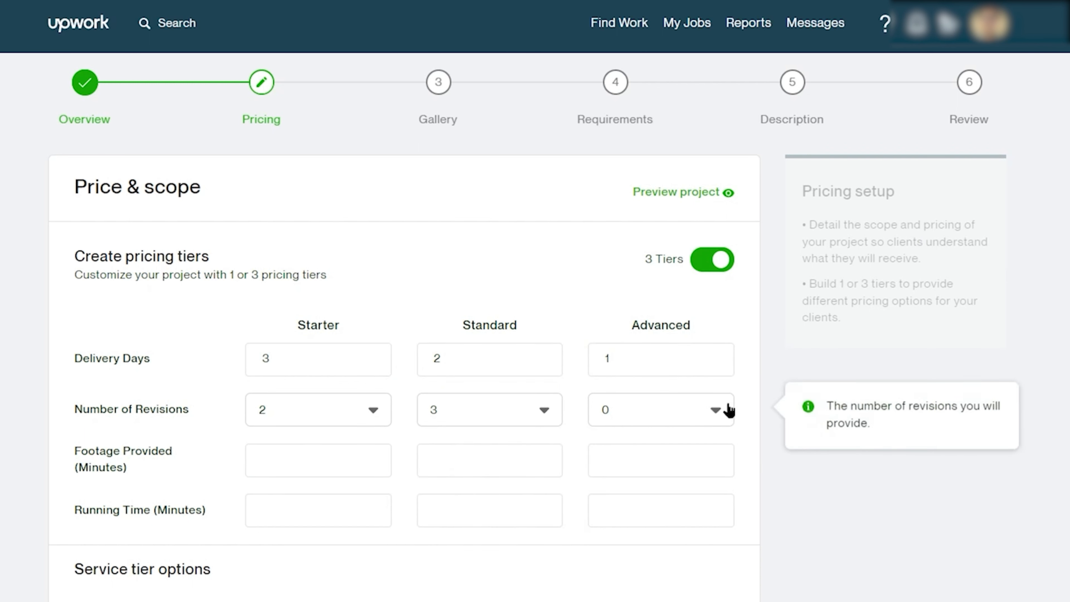
pyautogui.click(728, 410)
pyautogui.click(638, 540)
# Step: Set the footage provided to 1 minute for Starter, 2 minutes for Standard and 5 minutes for Advanced
pyautogui.click(320, 506)
pyautogui.click(300, 467)
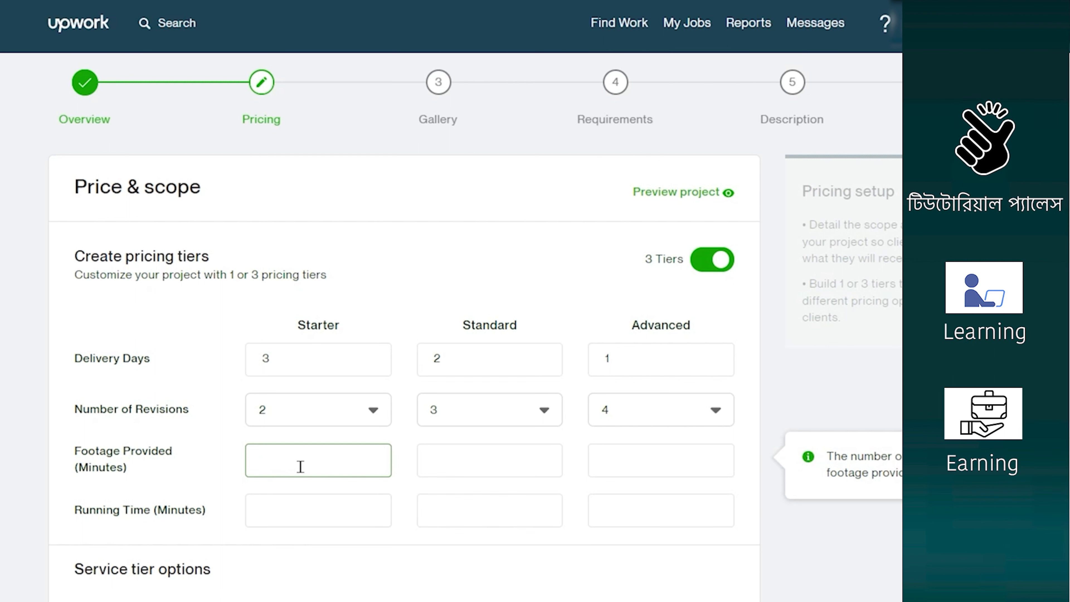
pyautogui.write('3')
pyautogui.write('1')
pyautogui.click(464, 462)
pyautogui.write('2')
pyautogui.click(667, 467)
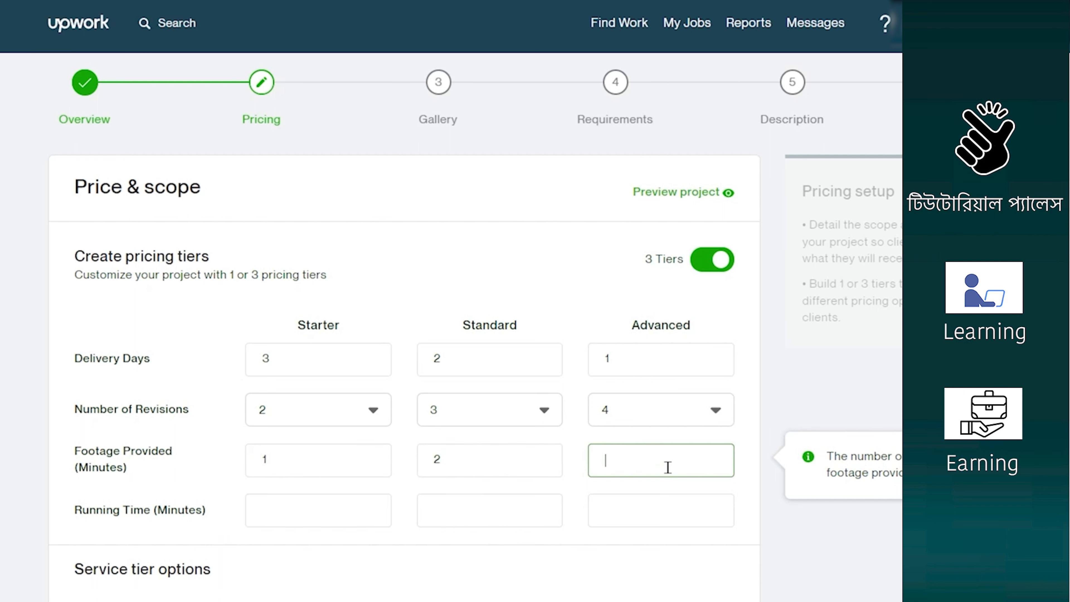
pyautogui.write('5')
# Step: Change the Standard tier's footage to 3 minutes and set the running time to 1, 3 and 5 minutes for Starter, Standard and Advanced
pyautogui.click(315, 508)
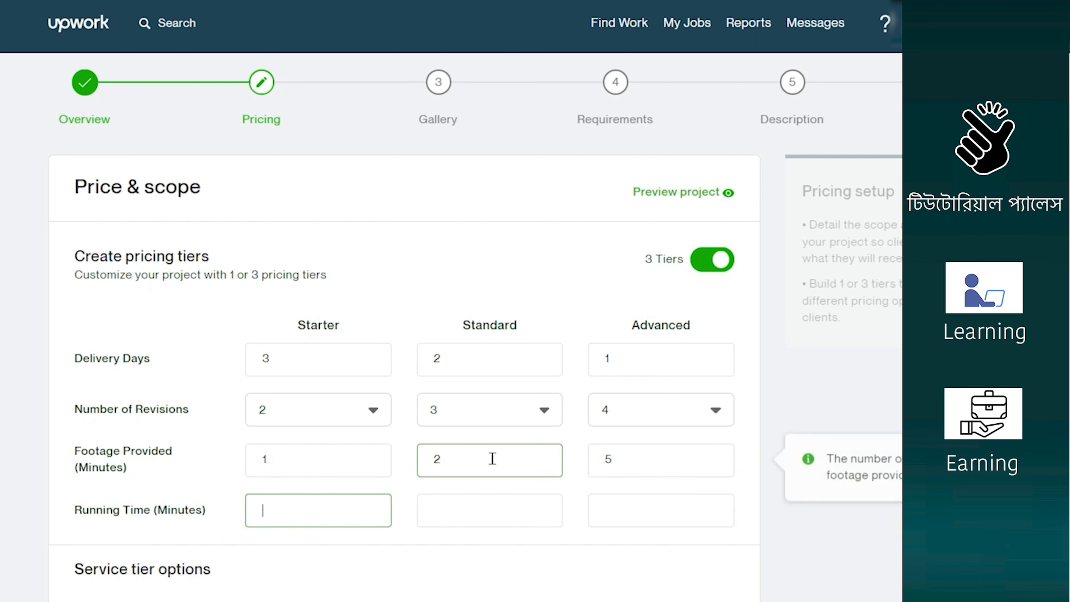
pyautogui.write('1')
pyautogui.click(458, 507)
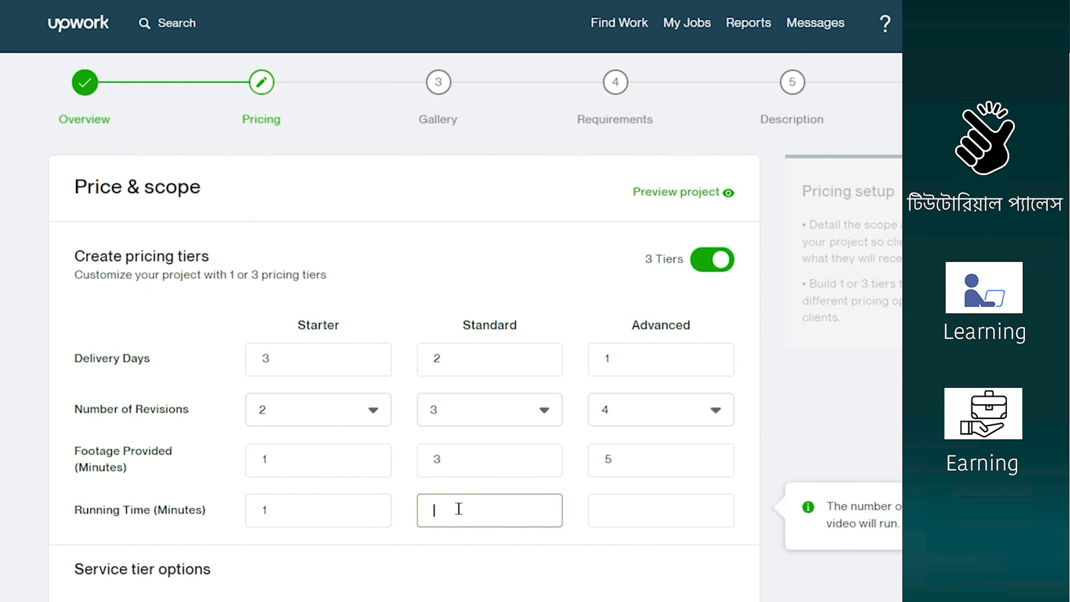
pyautogui.write('3')
pyautogui.press('Tab')
pyautogui.write('5')
# Step: Include Color Grading in only the Standard and Advanced tiers, and Sound Design & Mixing in all three tiers
pyautogui.scroll(-5, 585, 561)
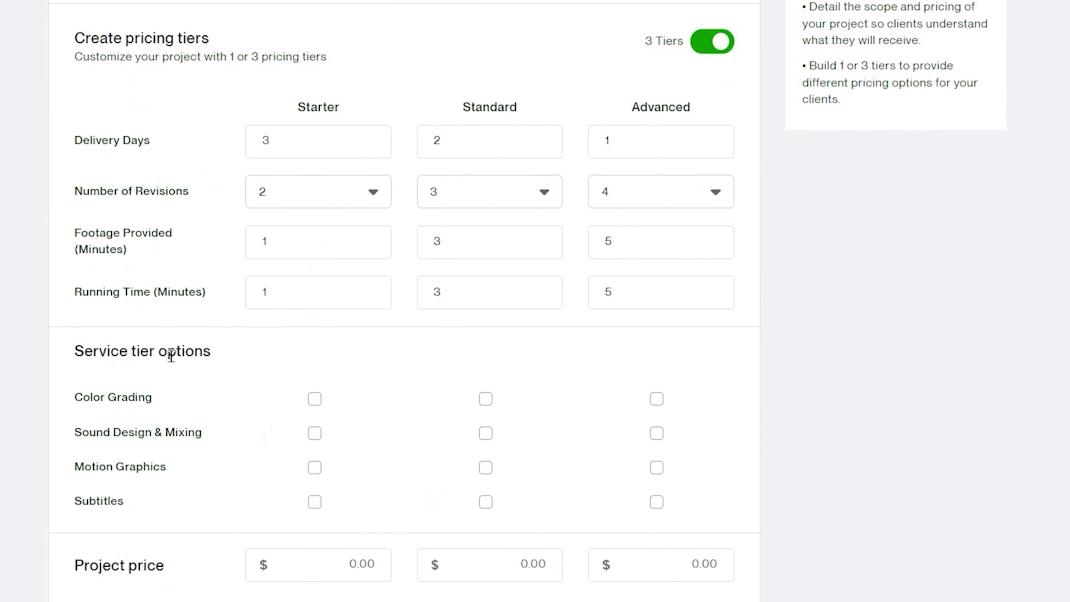
pyautogui.click(314, 399)
pyautogui.click(485, 398)
pyautogui.click(656, 398)
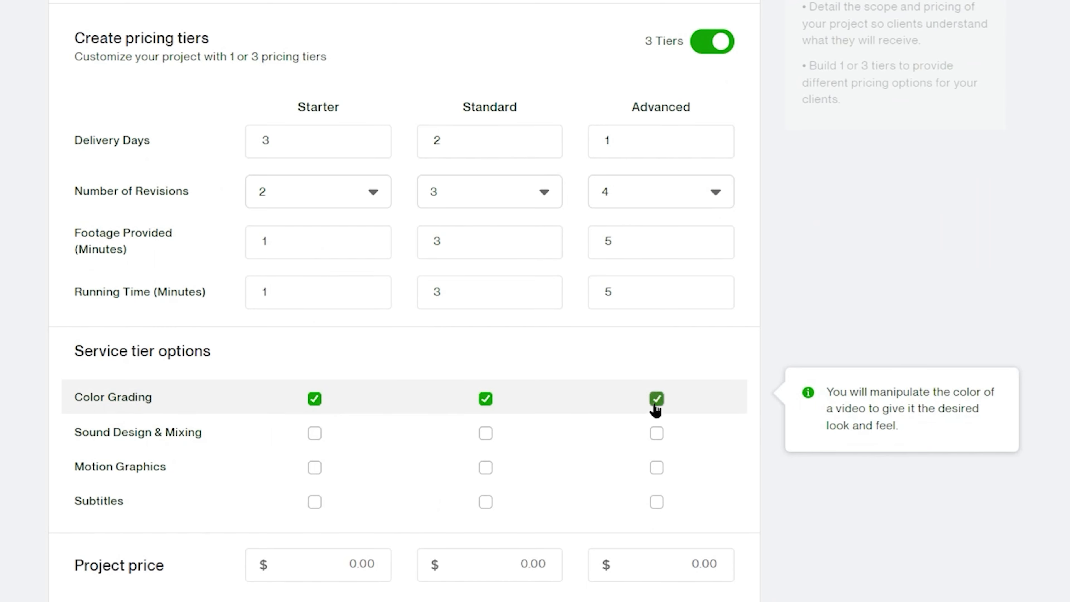
pyautogui.click(314, 398)
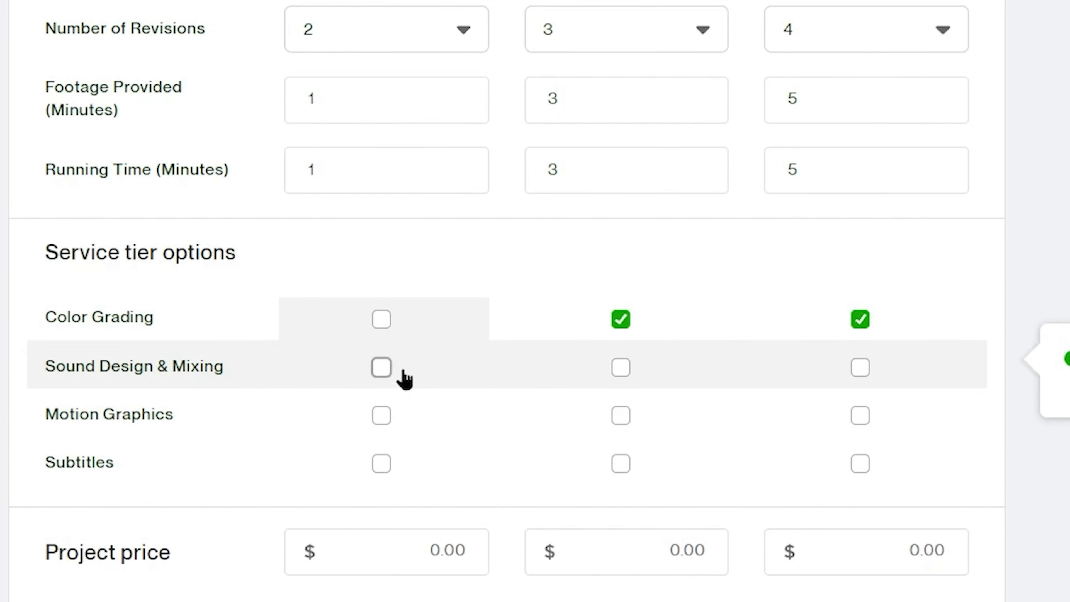
pyautogui.click(620, 367)
pyautogui.click(860, 367)
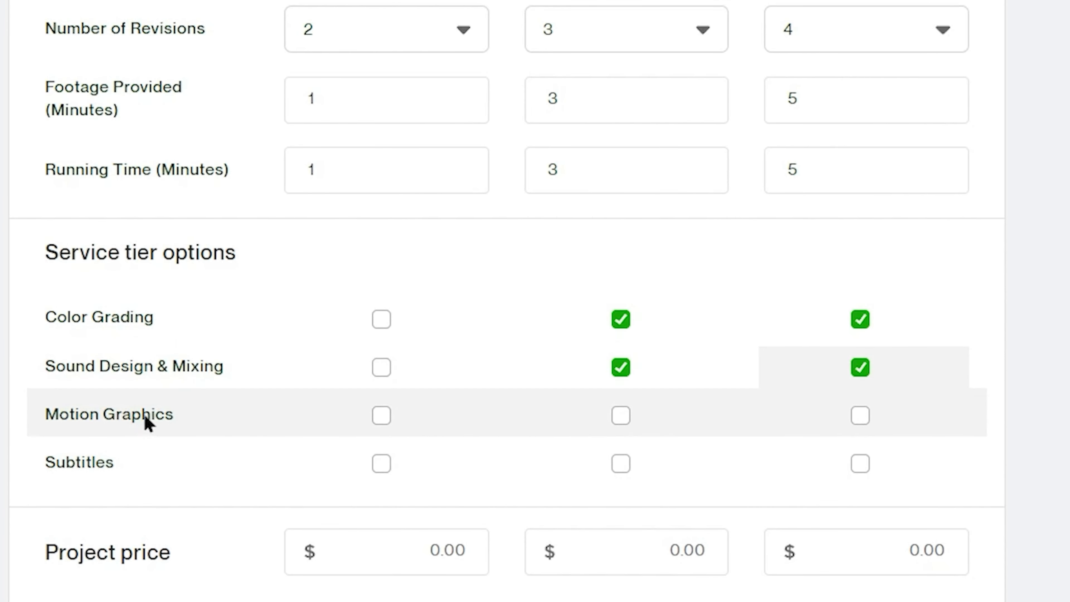
pyautogui.click(379, 368)
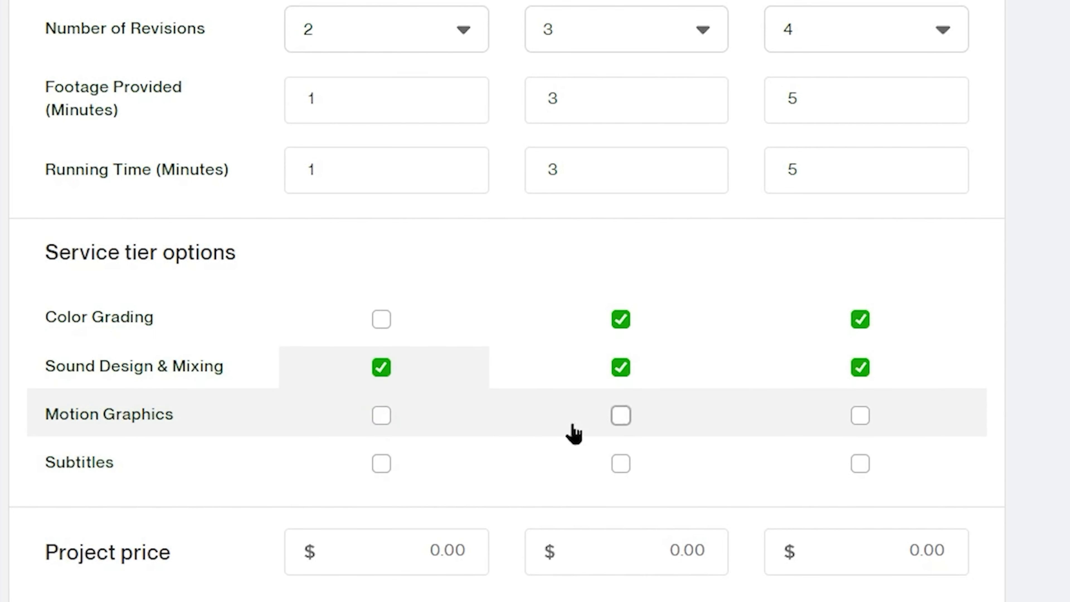
# Step: Include Motion Graphics in the Standard and Advanced tiers, and Subtitles in all three tiers
pyautogui.click(620, 415)
pyautogui.click(860, 415)
pyautogui.click(382, 463)
pyautogui.click(621, 463)
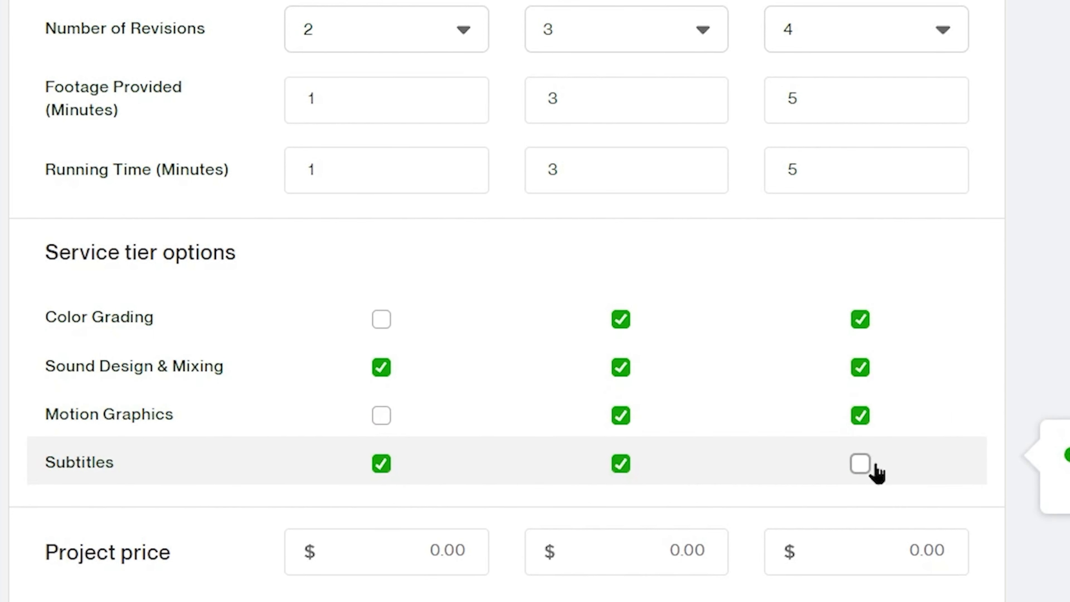
pyautogui.click(871, 465)
# Step: Set the project price to $20 for Starter, $30 for Standard and $50 for Advanced
pyautogui.click(442, 561)
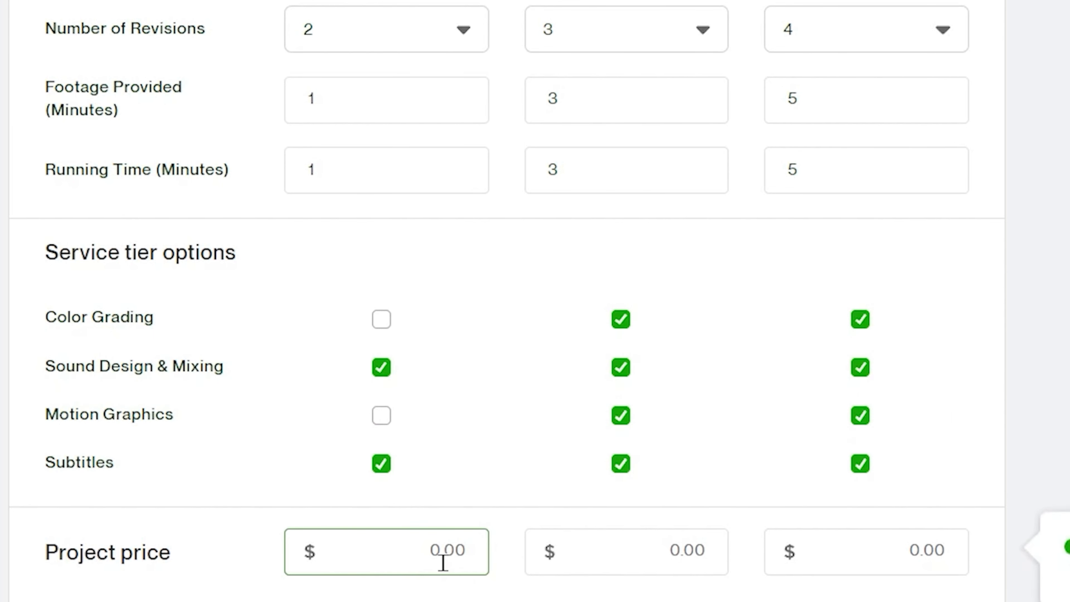
pyautogui.write('20')
pyautogui.click(647, 552)
pyautogui.write('30')
pyautogui.click(894, 565)
pyautogui.write('50')
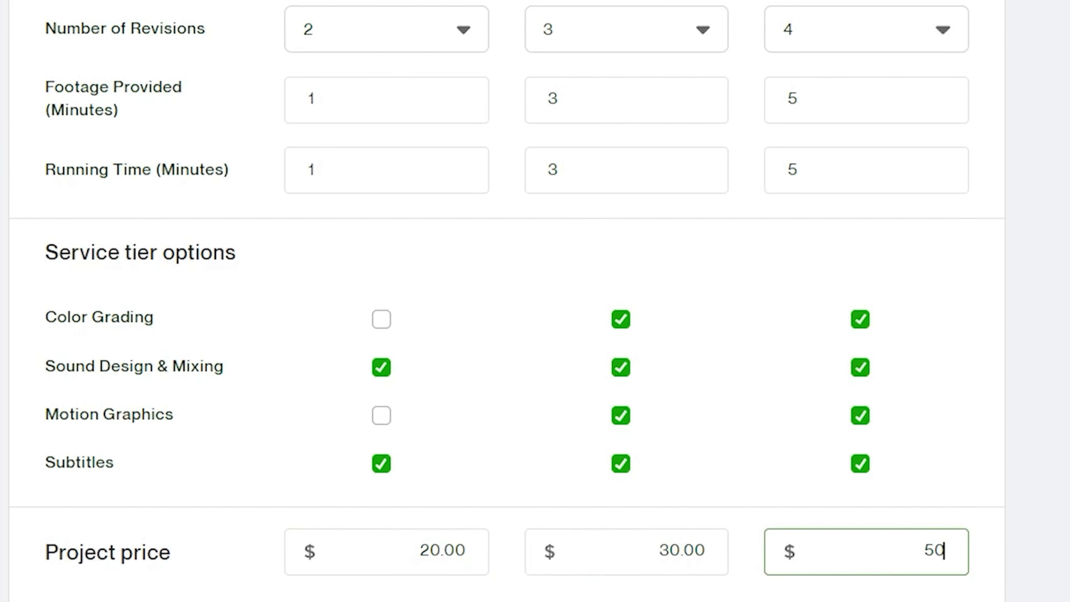
# Step: Enable the Fast Delivery add-on and offer 1-day delivery on the Starter tier for an extra $10
pyautogui.click(888, 597)
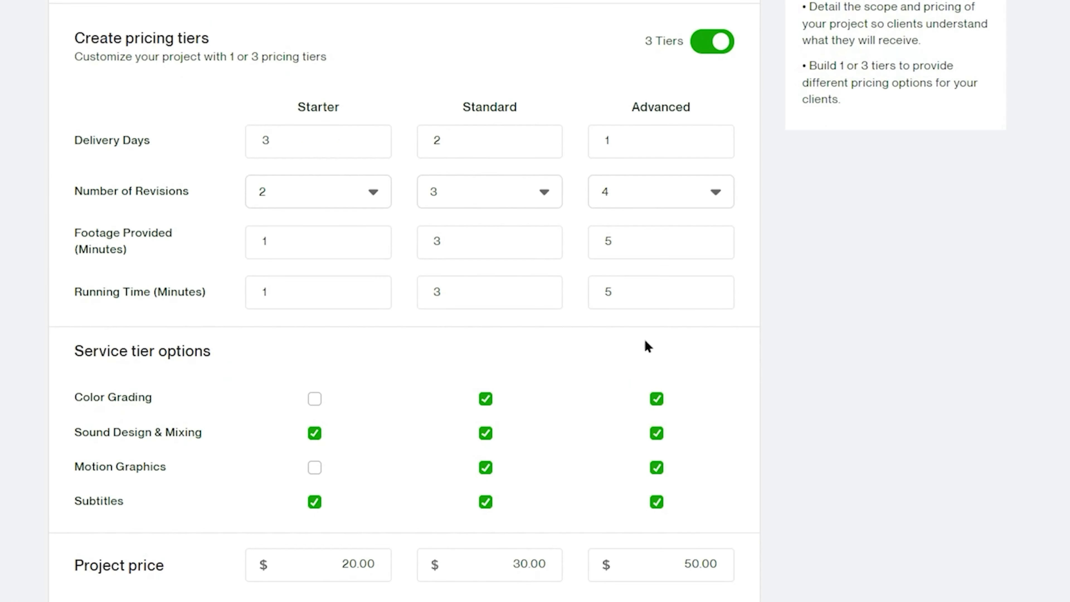
pyautogui.scroll(-5, 801, 522)
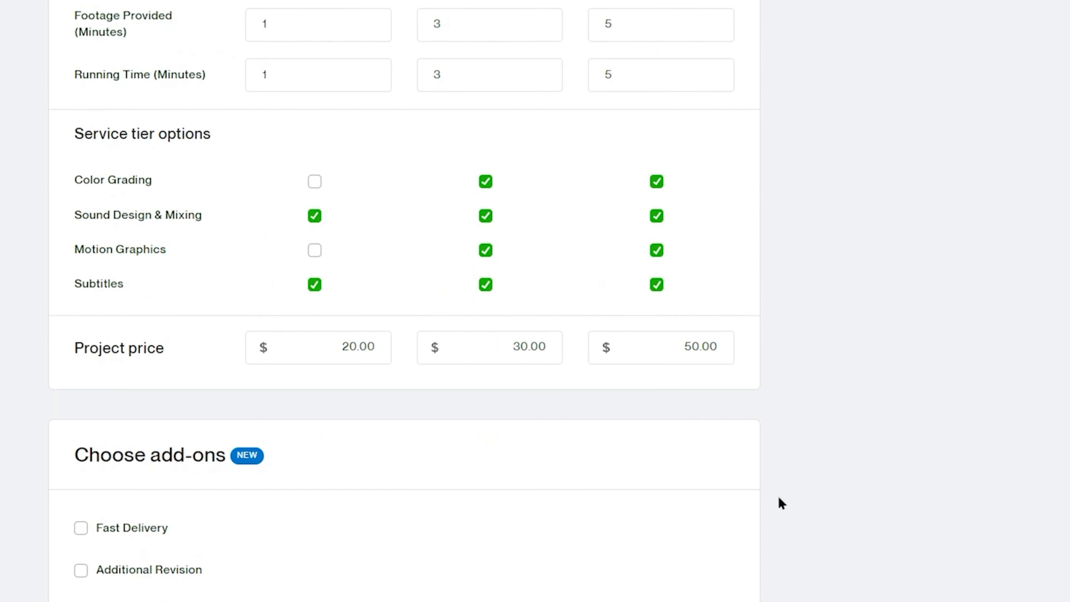
pyautogui.scroll(-4, 778, 497)
pyautogui.click(80, 311)
pyautogui.click(322, 411)
pyautogui.click(333, 380)
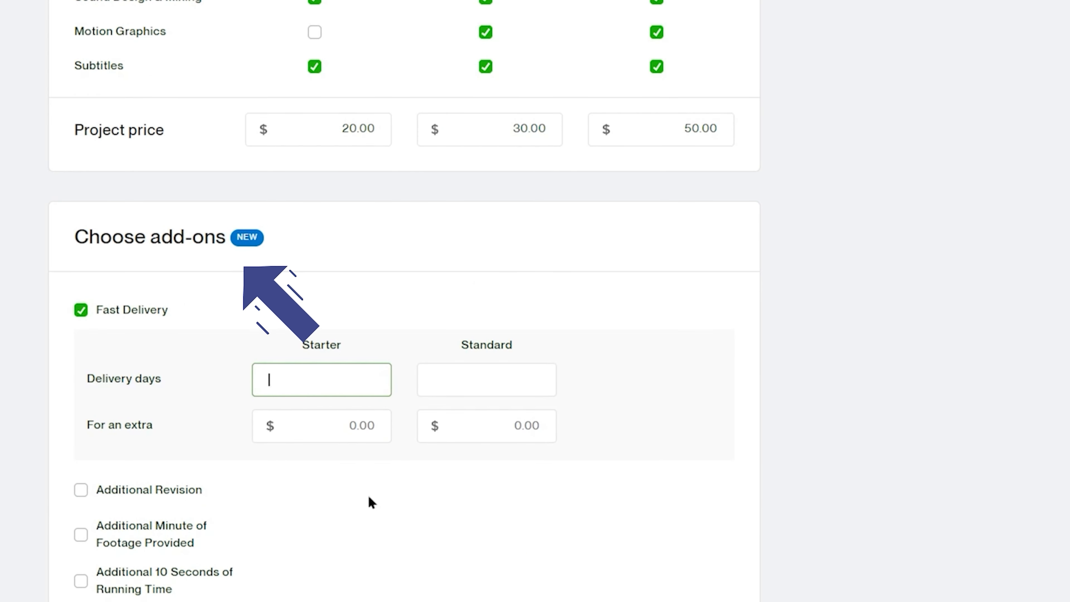
pyautogui.click(370, 441)
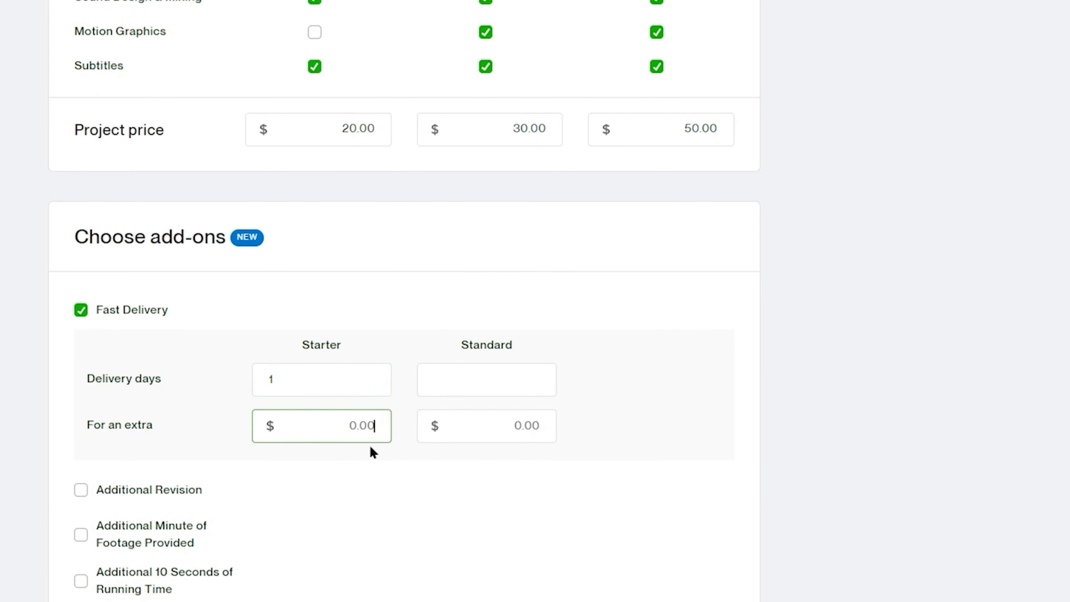
pyautogui.write('10')
# Step: Set the Standard tier's Fast Delivery to 1 day for an extra $15
pyautogui.click(508, 390)
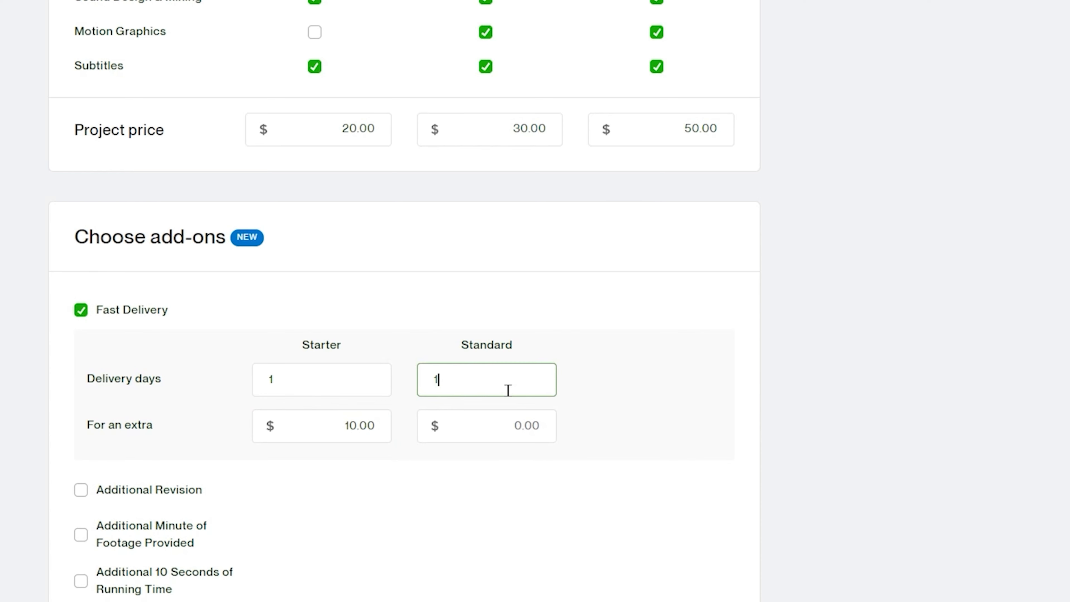
pyautogui.write('1')
pyautogui.click(511, 418)
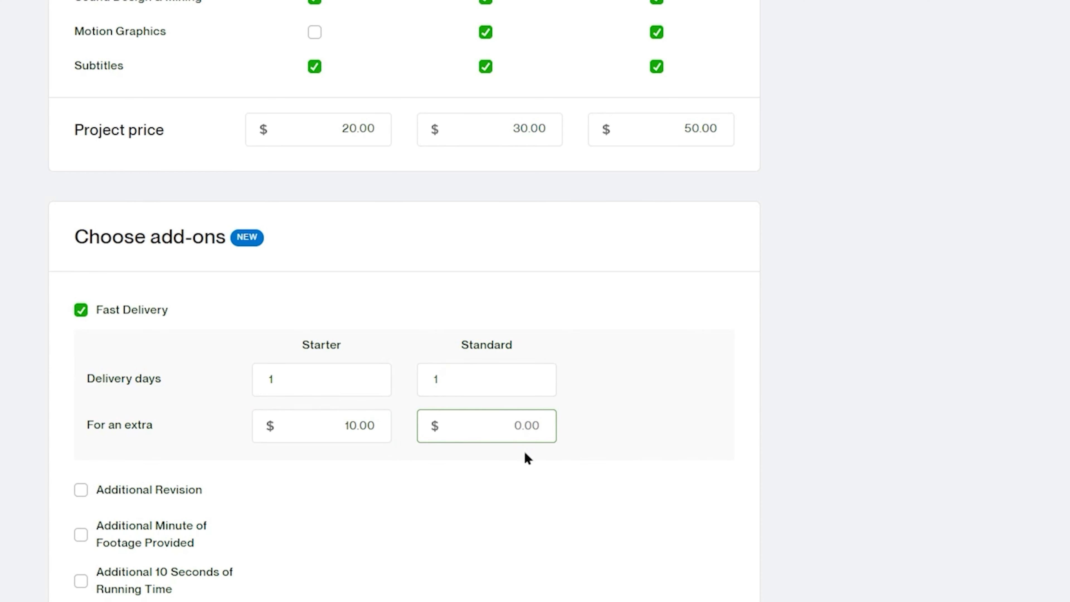
pyautogui.write('15')
pyautogui.click(596, 481)
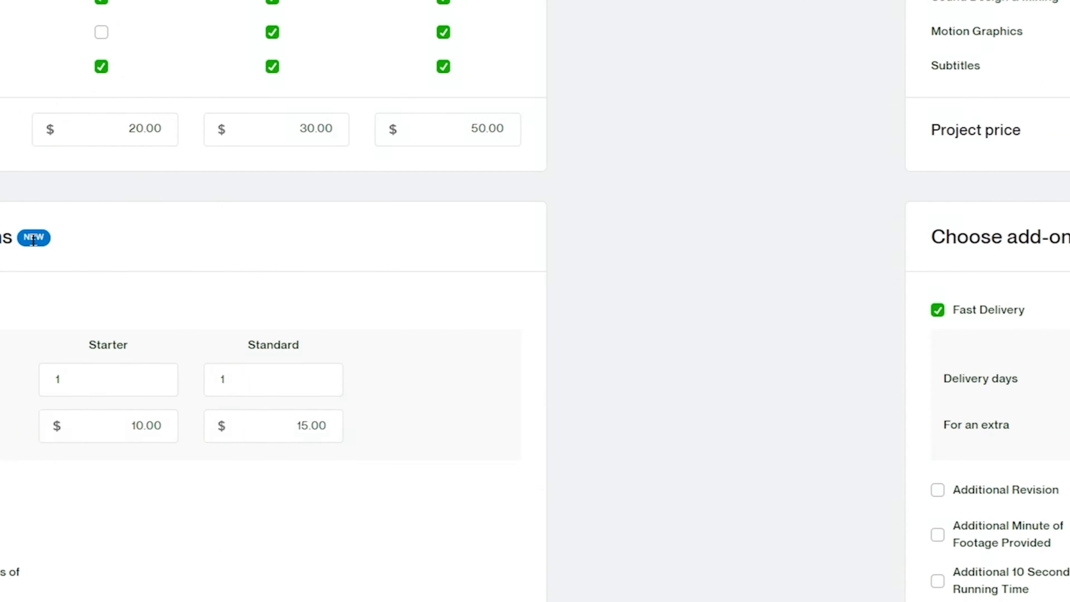
# Step: Title the custom add-on "Evanto any Template Section"
pyautogui.write('empl')
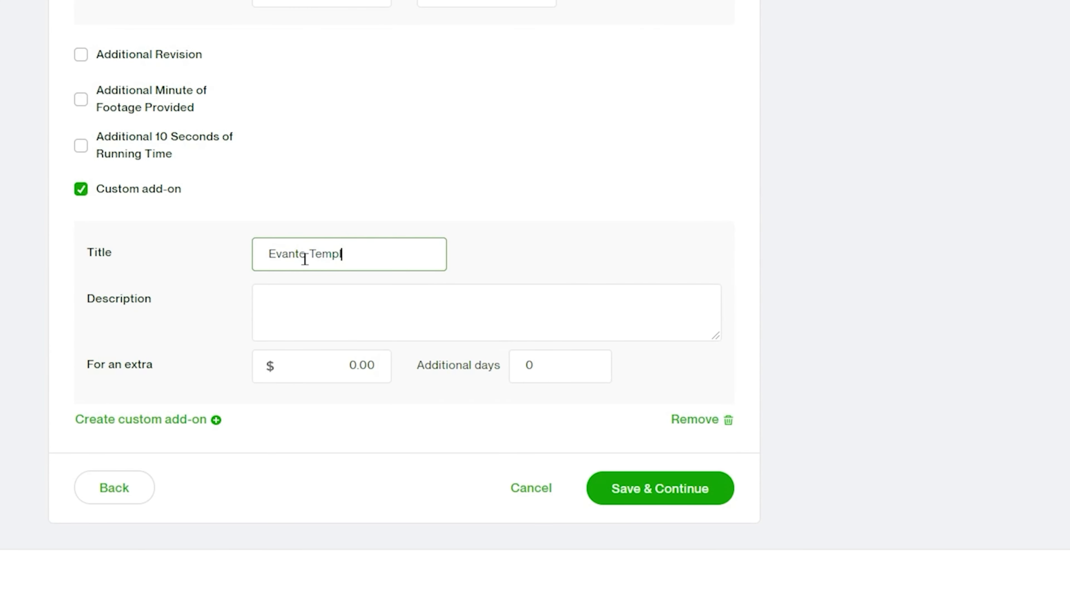
pyautogui.write('ate Section')
pyautogui.tripleClick(378, 255)
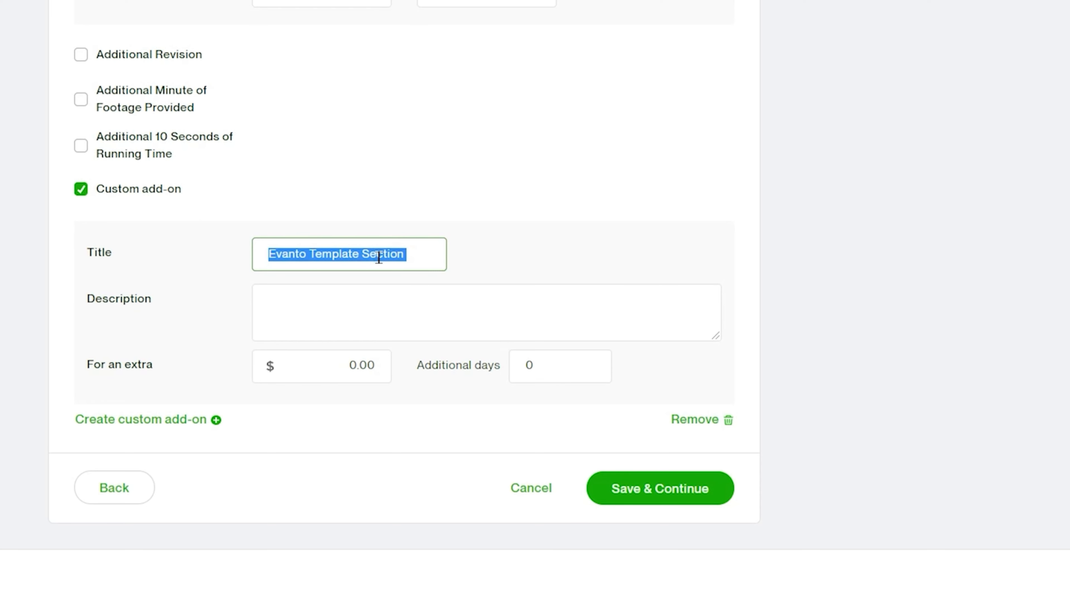
pyautogui.click(379, 256)
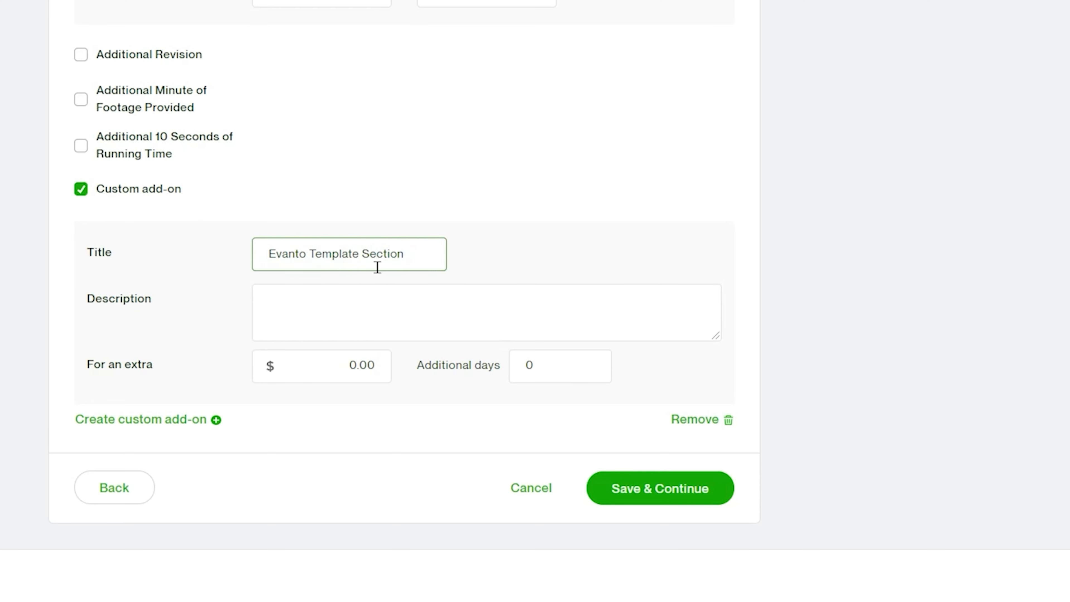
pyautogui.tripleClick(325, 266)
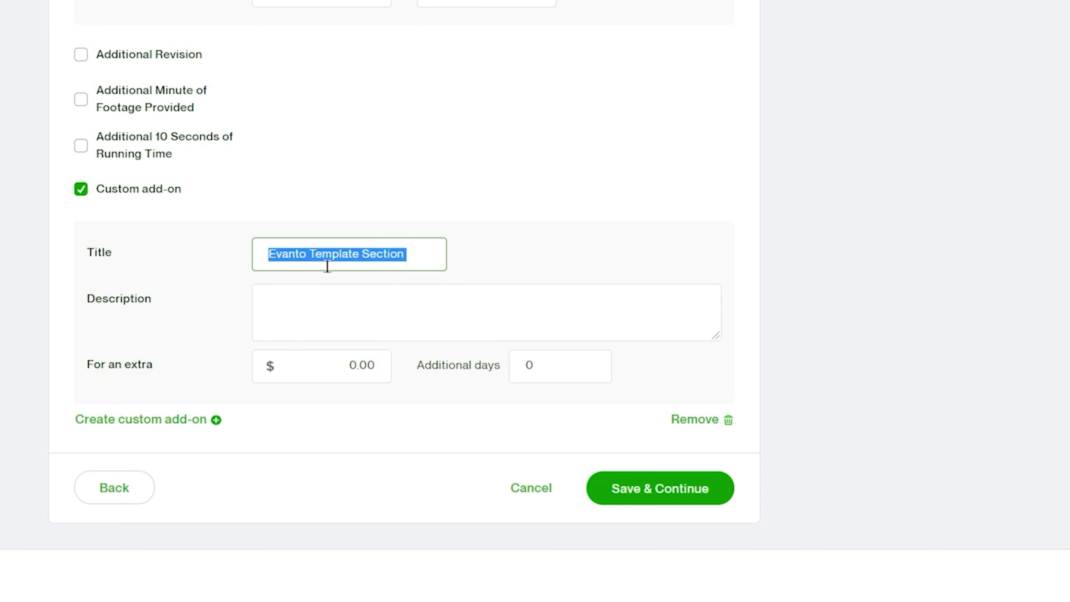
pyautogui.click(316, 260)
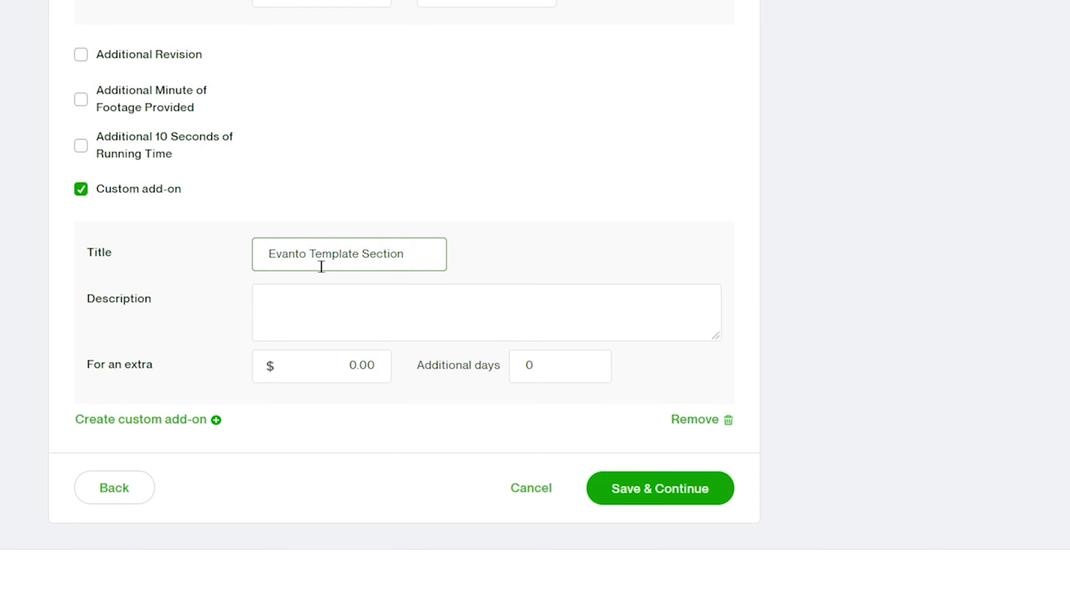
pyautogui.write('any')
# Step: Correct the word "Section" to "Selection" in the custom add-on's title
pyautogui.tripleClick(402, 256)
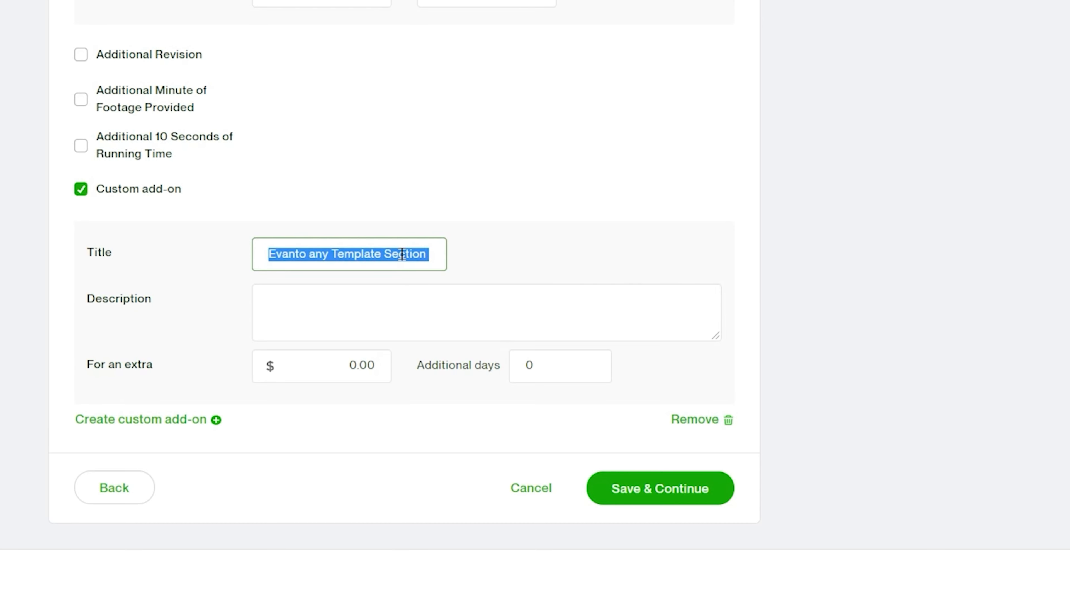
pyautogui.click(401, 255)
pyautogui.write('l')
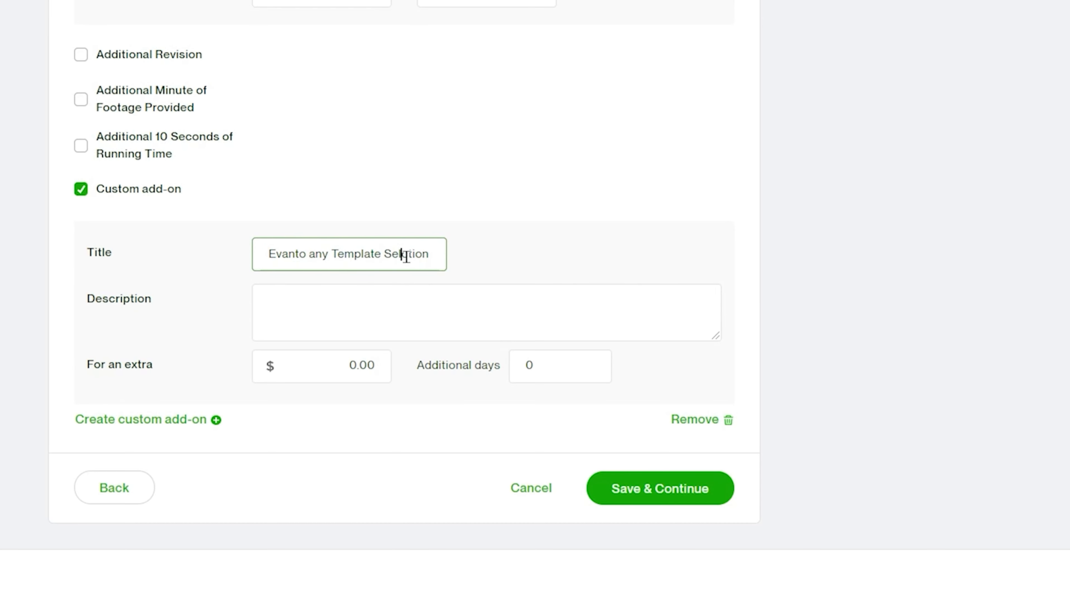
pyautogui.write('e')
pyautogui.tripleClick(438, 260)
pyautogui.click(427, 255)
pyautogui.moveTo(384, 253); pyautogui.dragTo(440, 256)
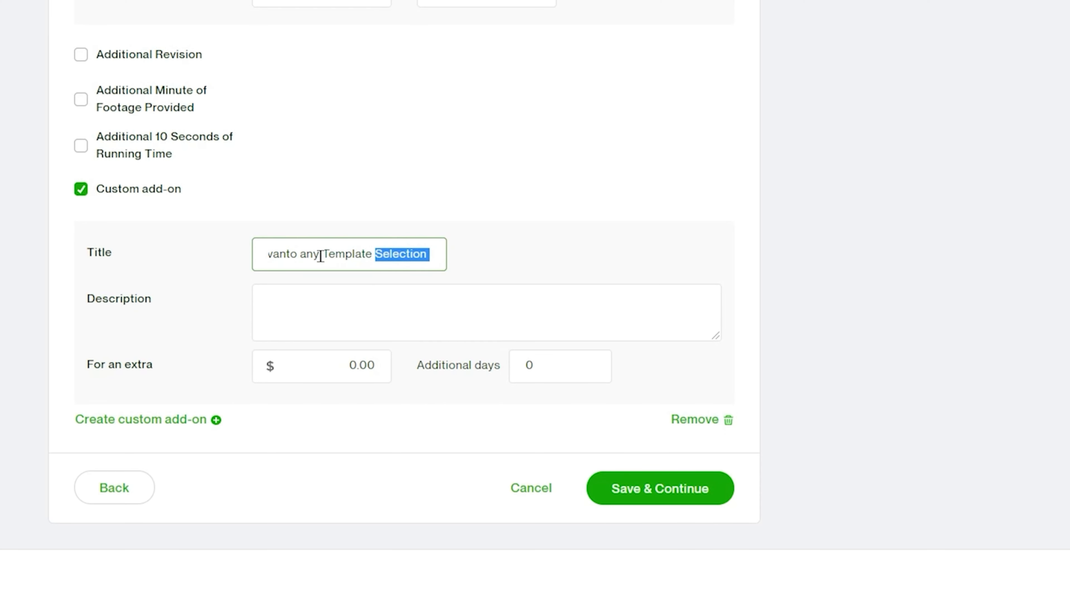
pyautogui.tripleClick(361, 262)
pyautogui.click(310, 304)
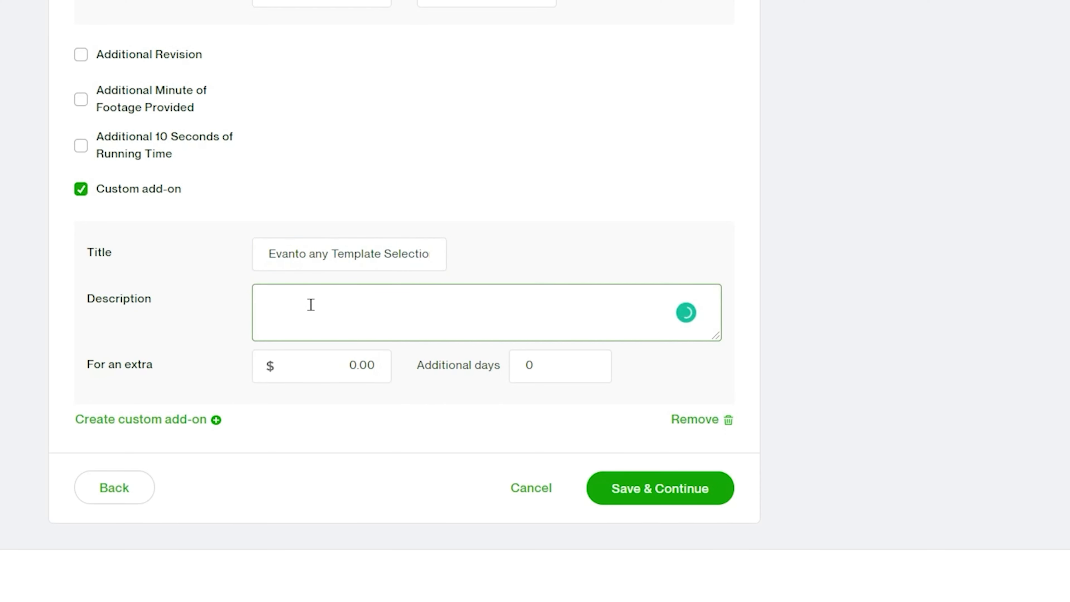
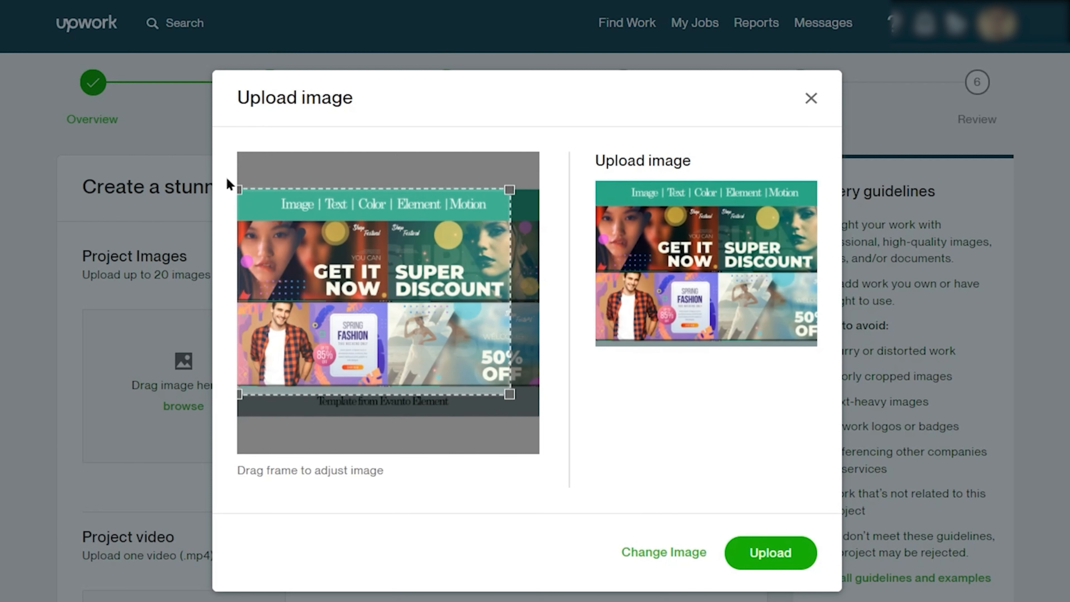
# Step: Expand the crop frame to cover the whole template image and upload it as a project image
pyautogui.moveTo(510, 394); pyautogui.dragTo(541, 429)
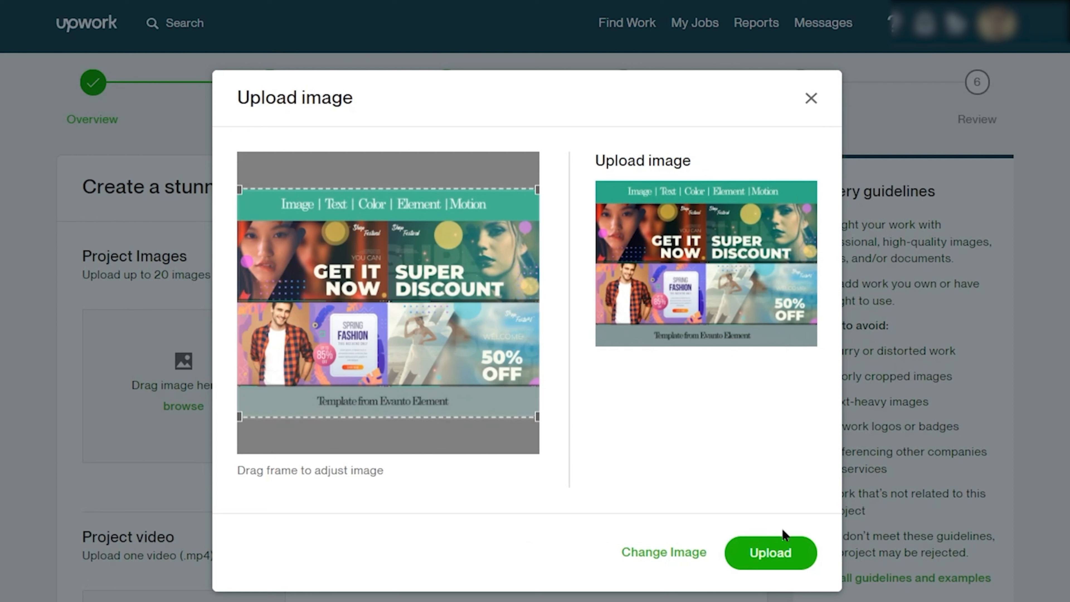
pyautogui.click(780, 553)
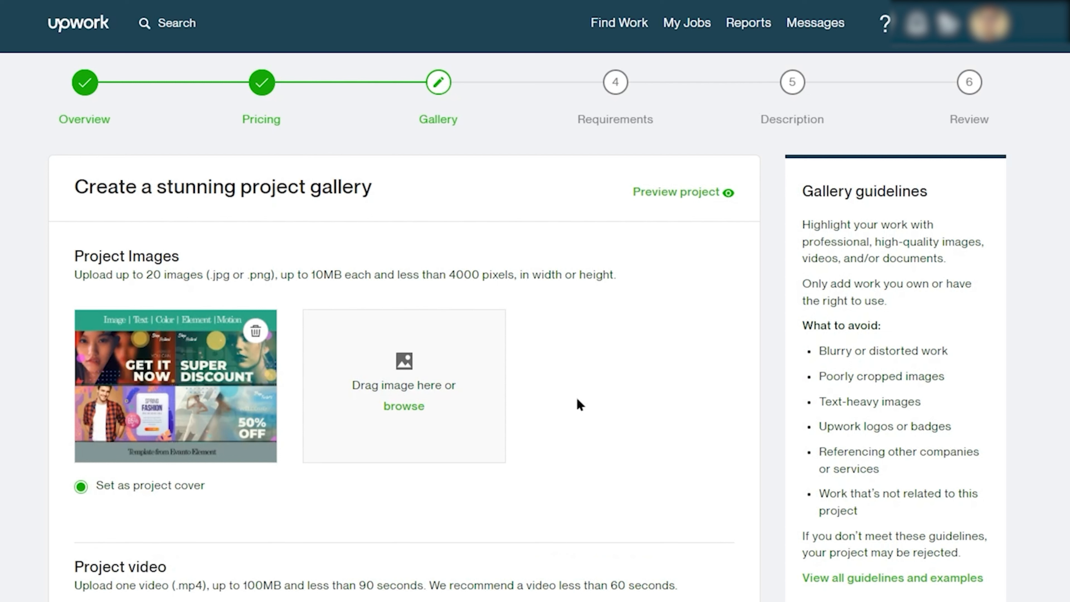
# Step: Upload the "fashion template editing" file as the project video and continue to the client requirements
pyautogui.scroll(-5, 576, 399)
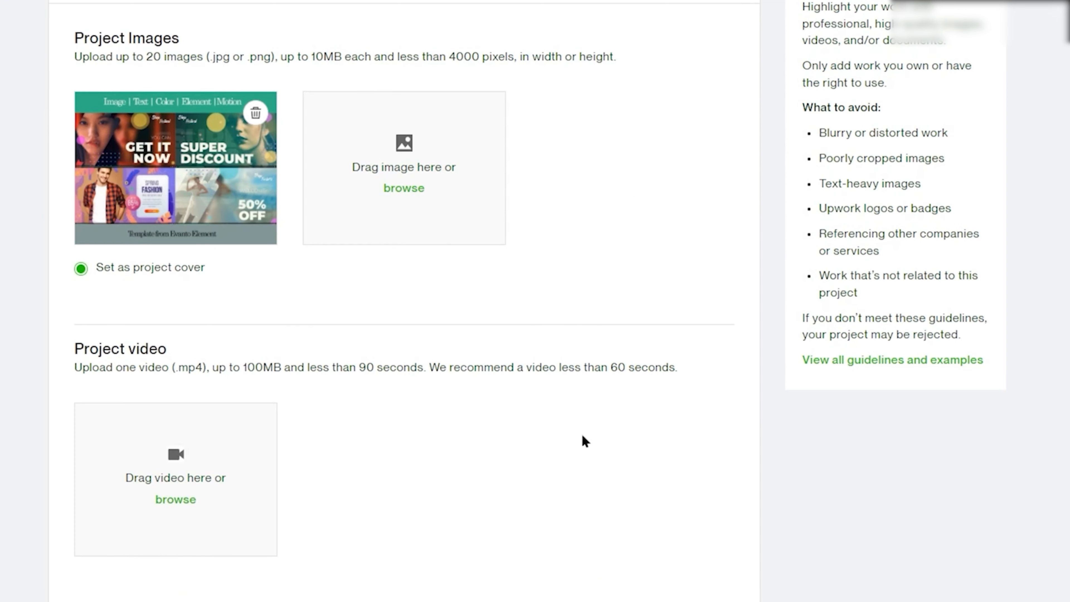
pyautogui.click(177, 510)
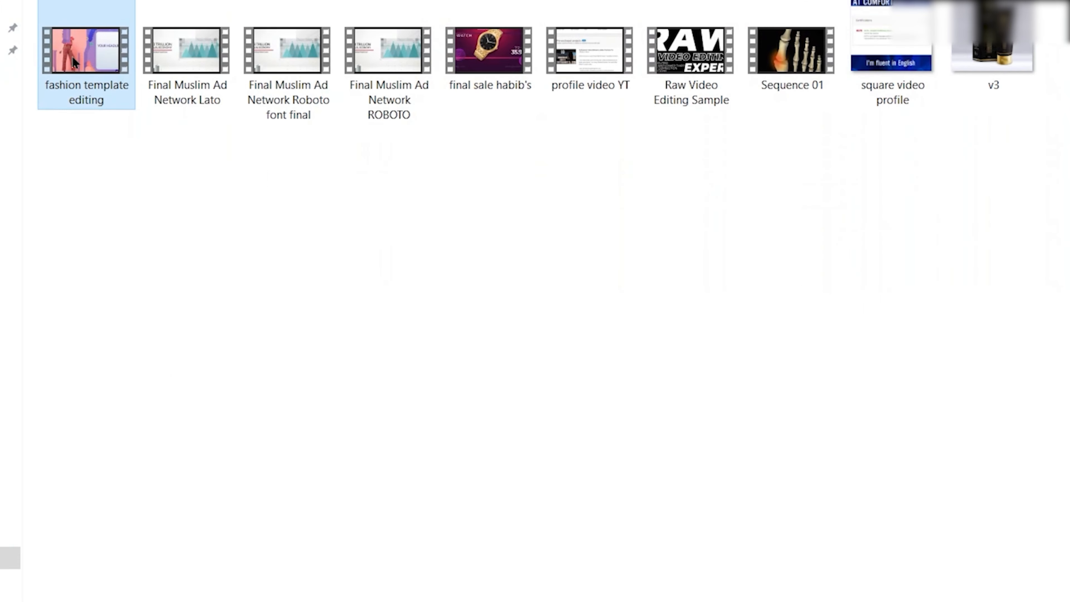
pyautogui.moveTo(74, 48); pyautogui.dragTo(190, 476)
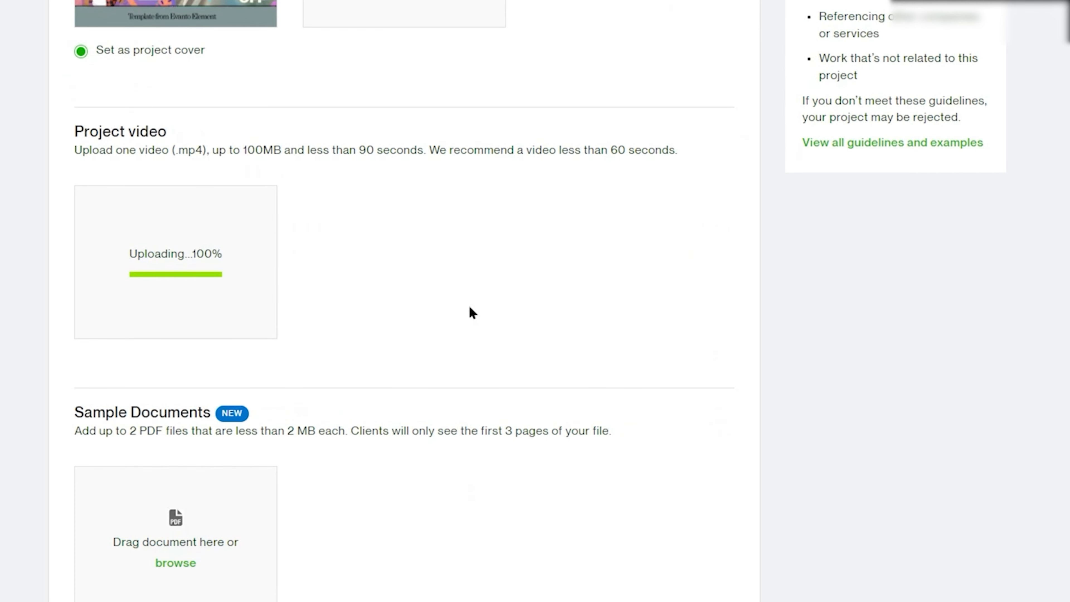
pyautogui.scroll(-5, 473, 313)
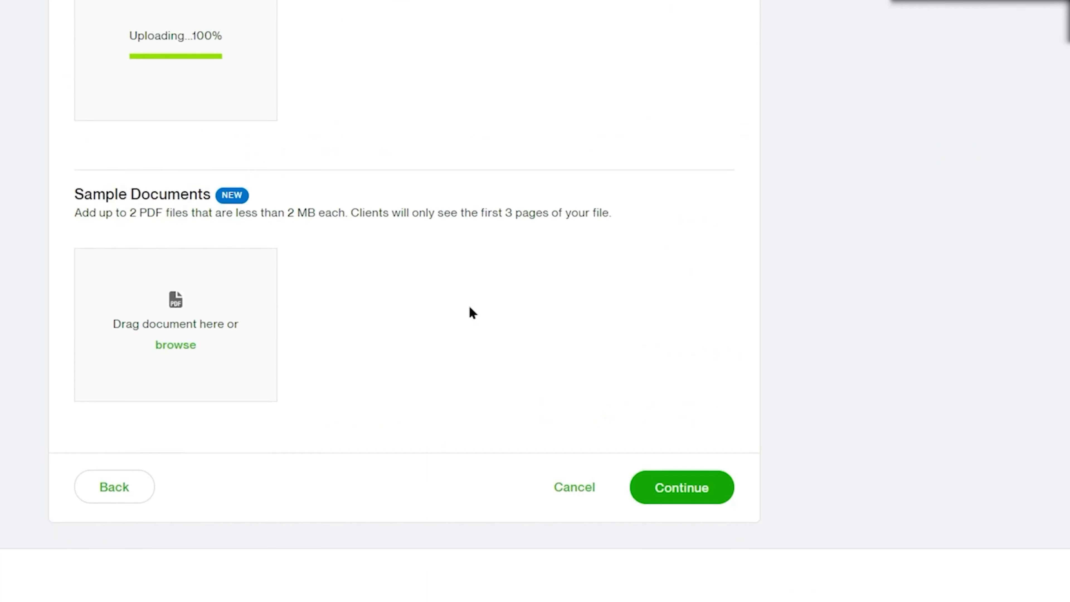
pyautogui.click(691, 485)
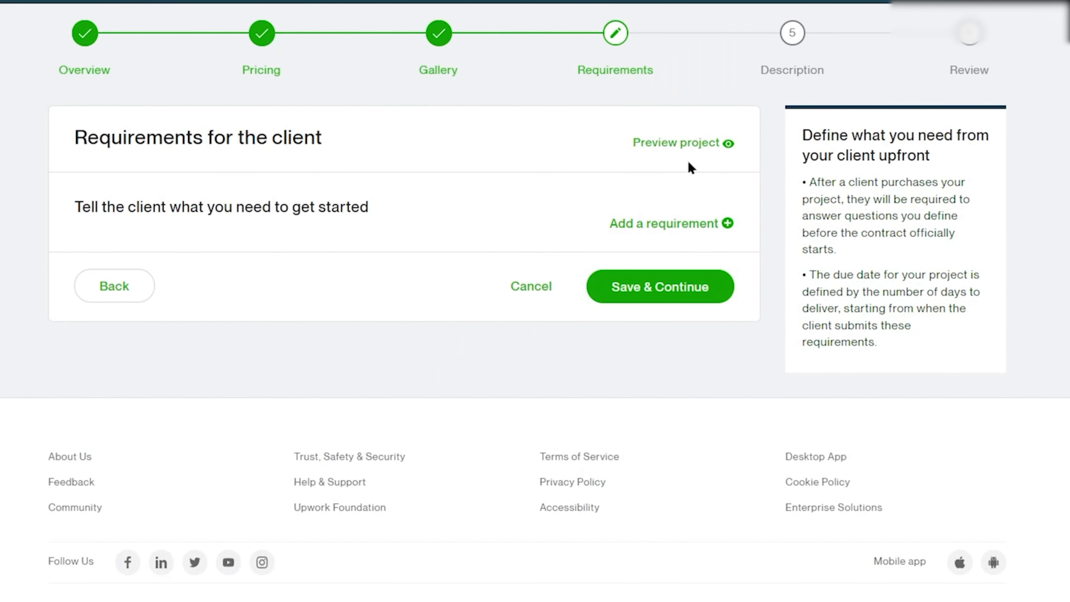
# Step: Write a new client requirement with the questions "Do you have any selected templates?" and "Will you provide video footage?", keeping the Free Text answer
pyautogui.click(702, 144)
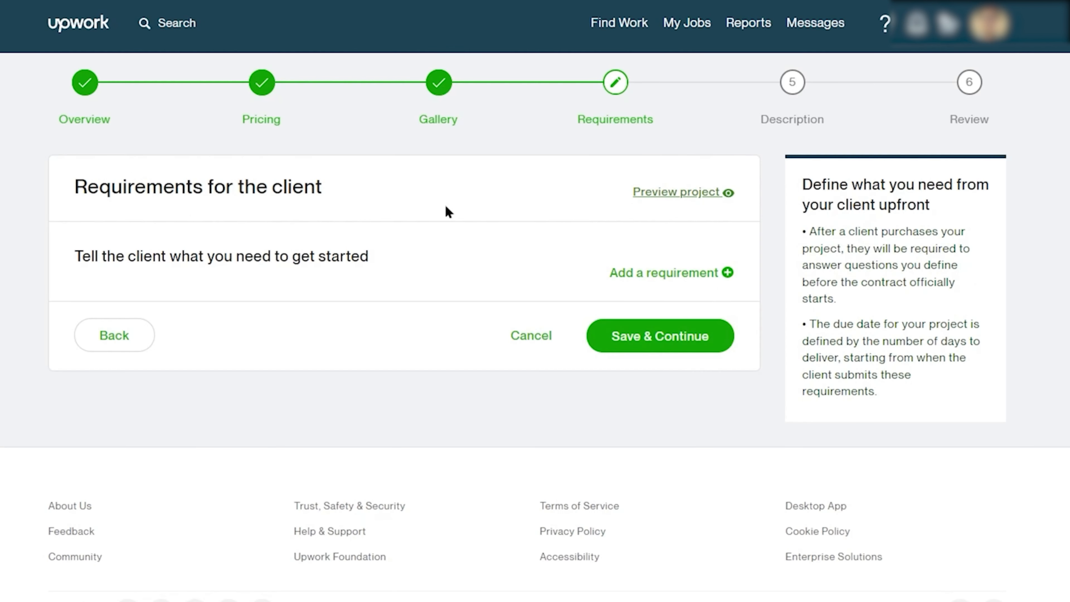
pyautogui.click(668, 274)
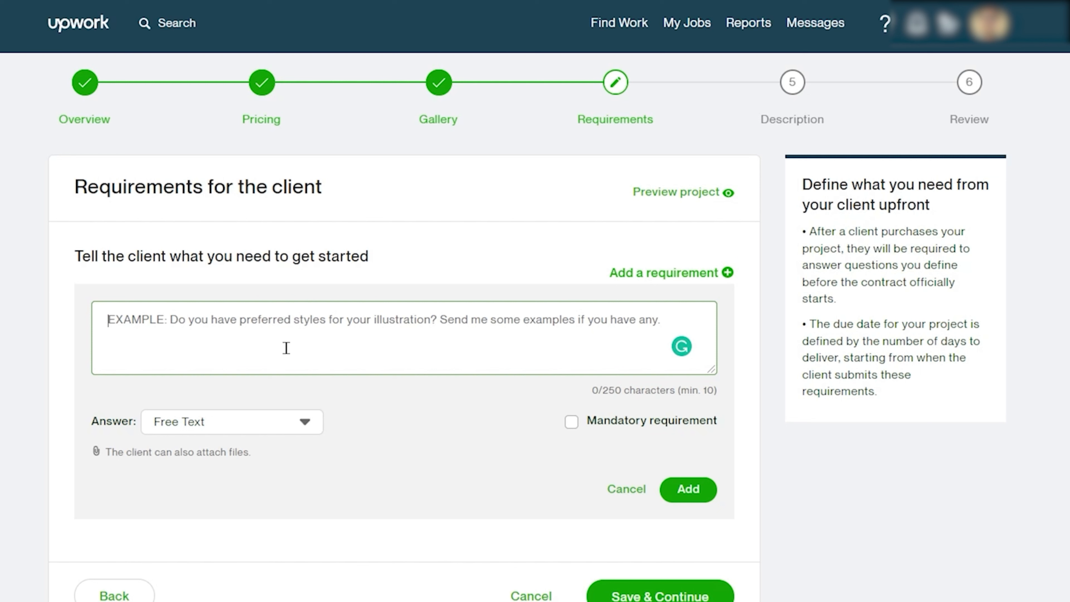
pyautogui.write('Do you have any selected templates?')
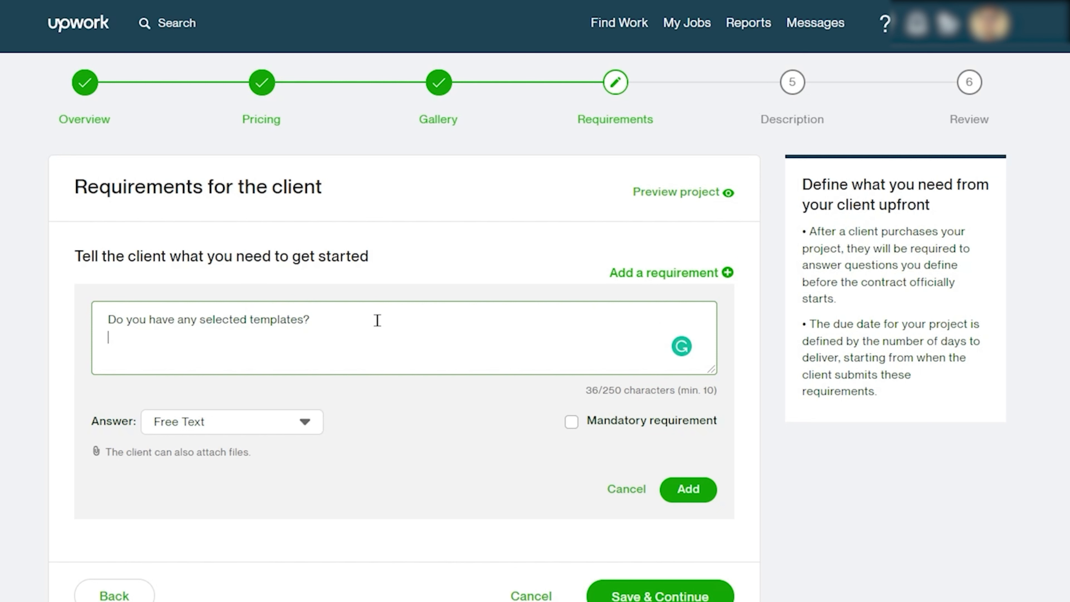
pyautogui.write('Will you provide vide')
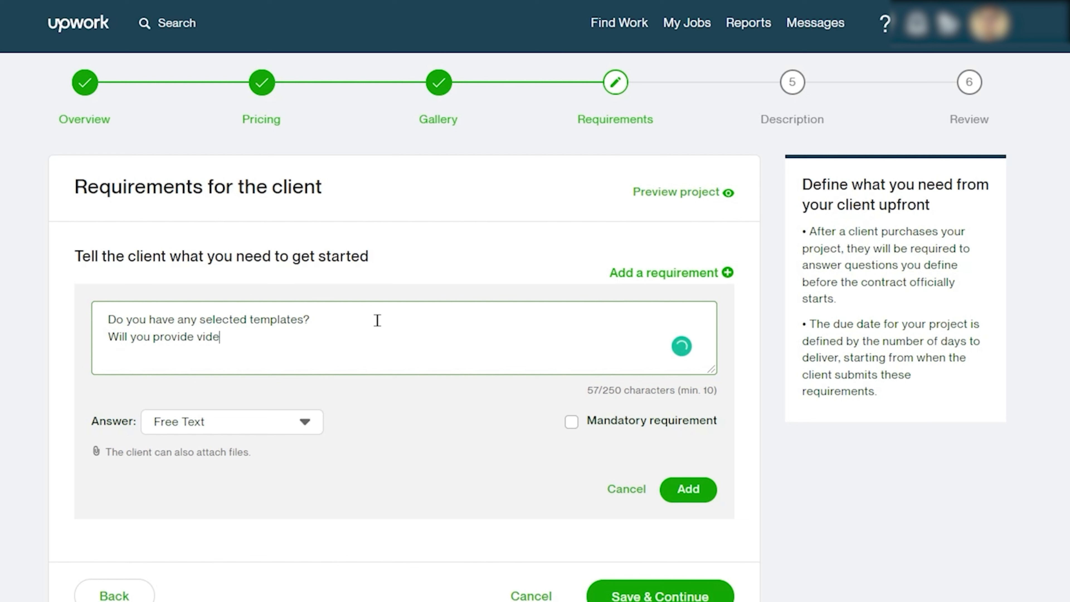
pyautogui.write('o footage?')
pyautogui.press('Return')
pyautogui.press('Return')
pyautogui.click(305, 424)
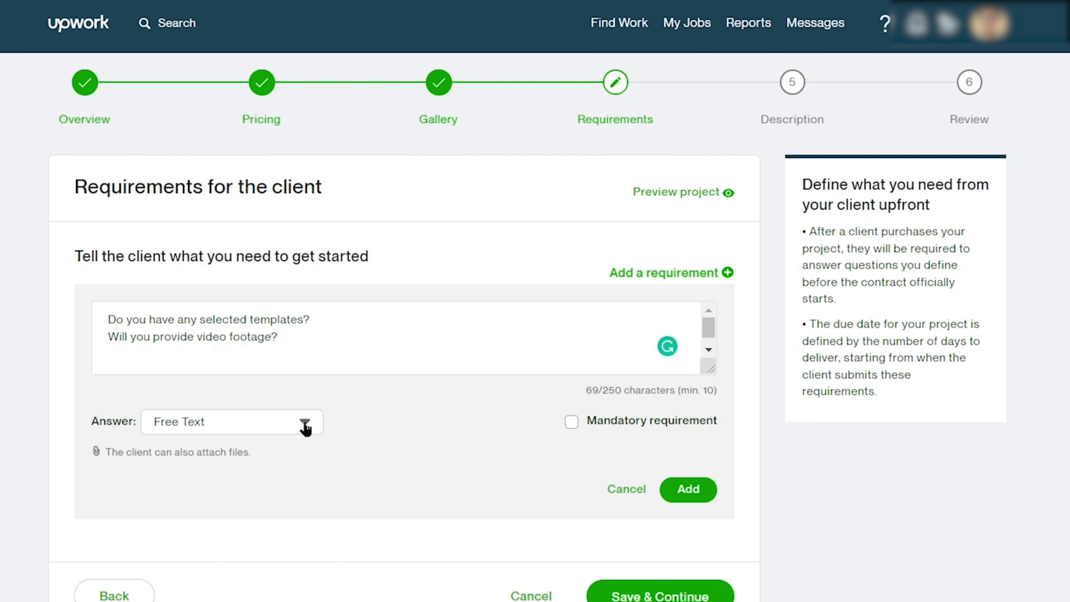
pyautogui.click(473, 412)
pyautogui.click(298, 342)
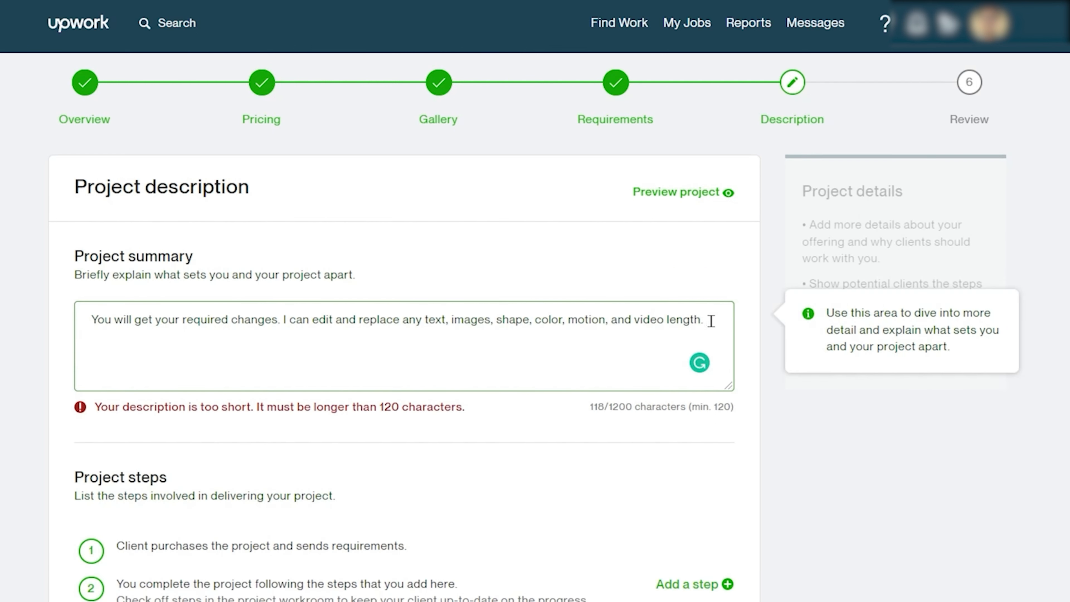
# Step: Extend the project summary with the sentence "I can manage the footage if you want."
pyautogui.write('I can manage footage if you want.')
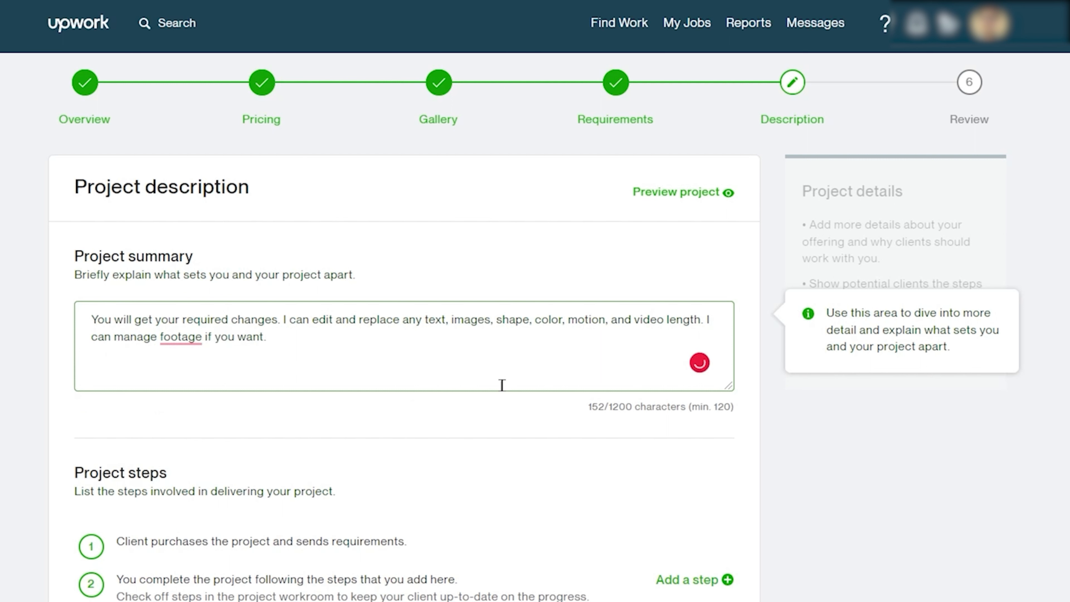
pyautogui.click(160, 337)
pyautogui.write('the')
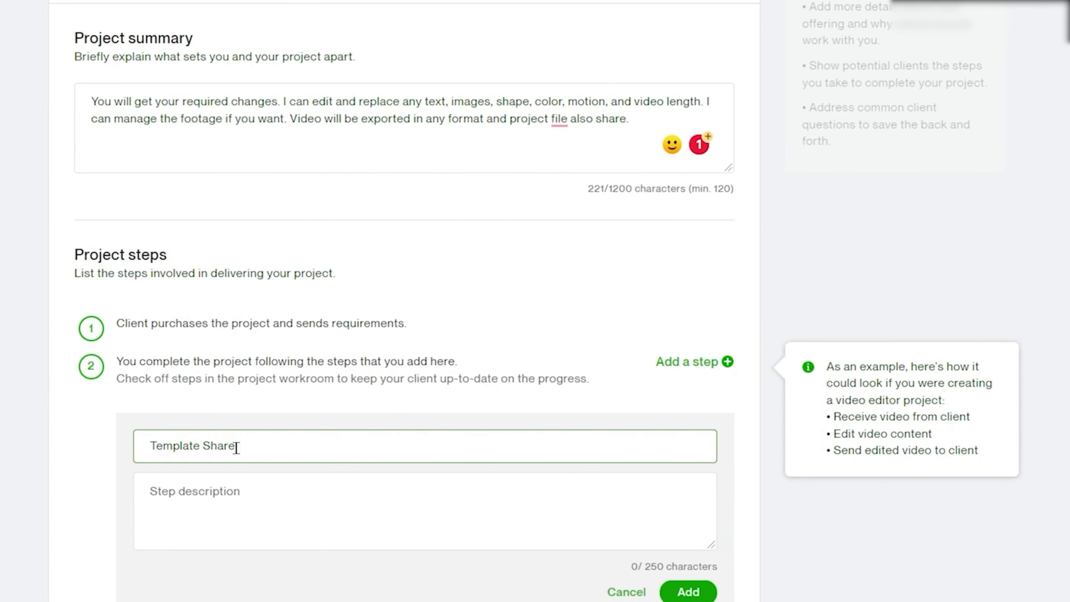
# Step: Describe the "Template Share" project step as "We need to select a template to start the work" and add it
pyautogui.click(237, 492)
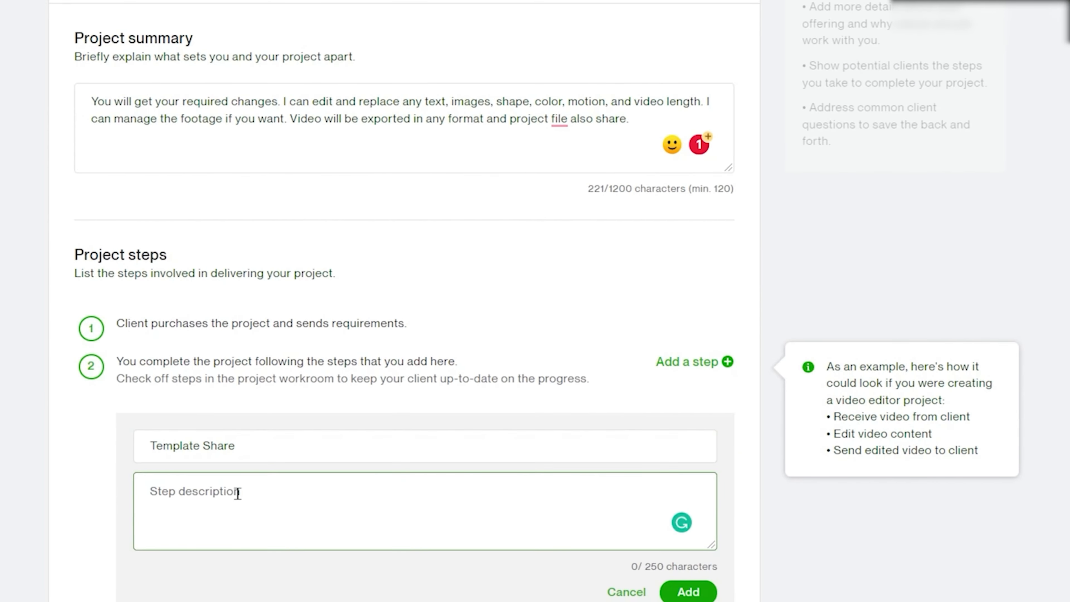
pyautogui.write('We need to select a templat')
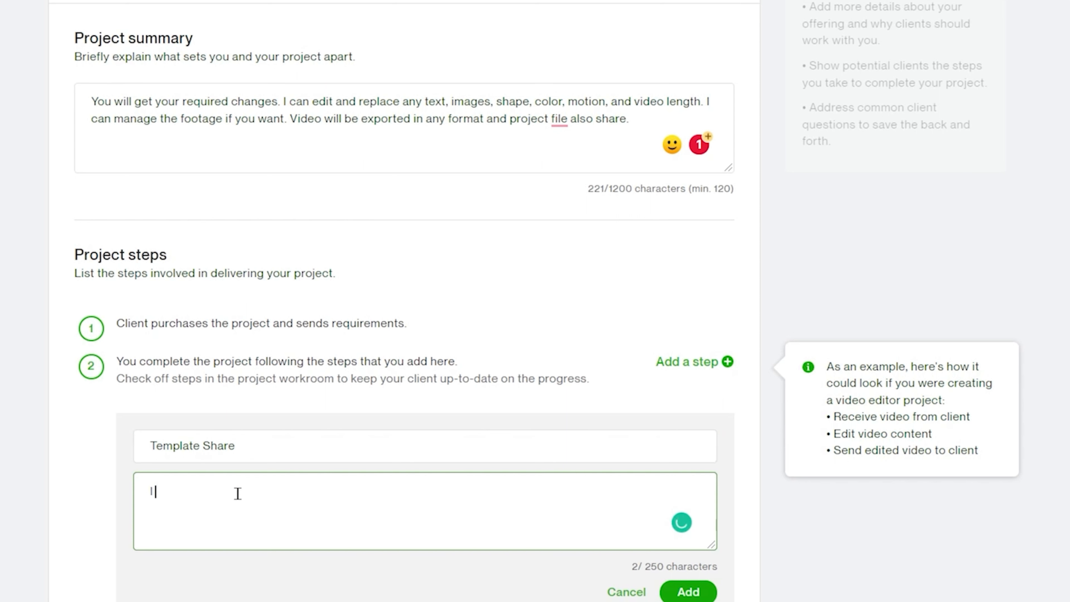
pyautogui.write('e t')
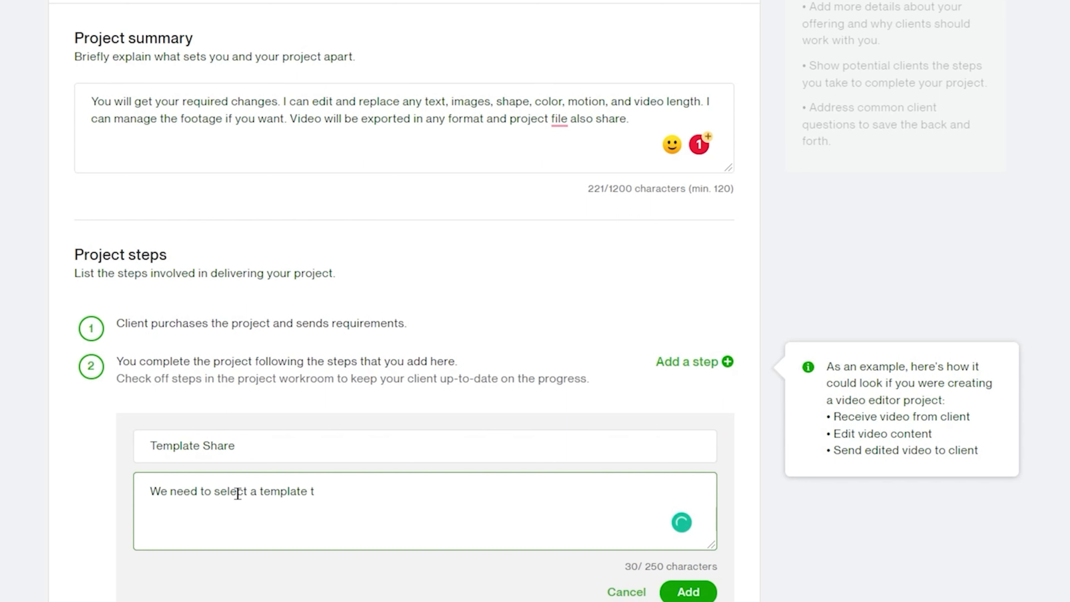
pyautogui.write('o start the work')
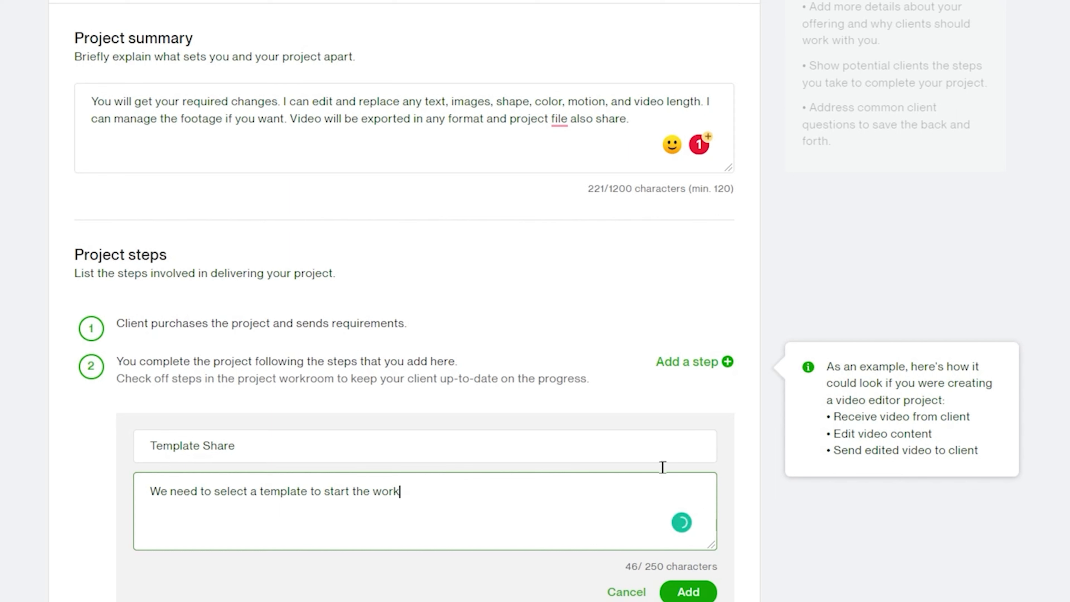
pyautogui.click(686, 591)
# Step: Start another project step named "Script" with the description "What type of change required"
pyautogui.click(725, 363)
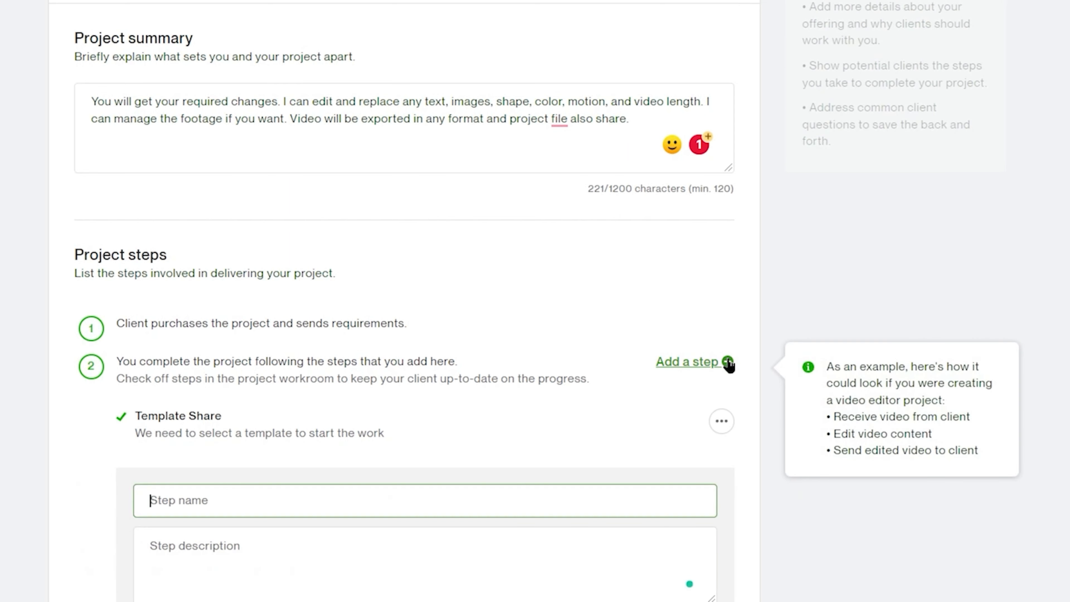
pyautogui.scroll(-5, 265, 337)
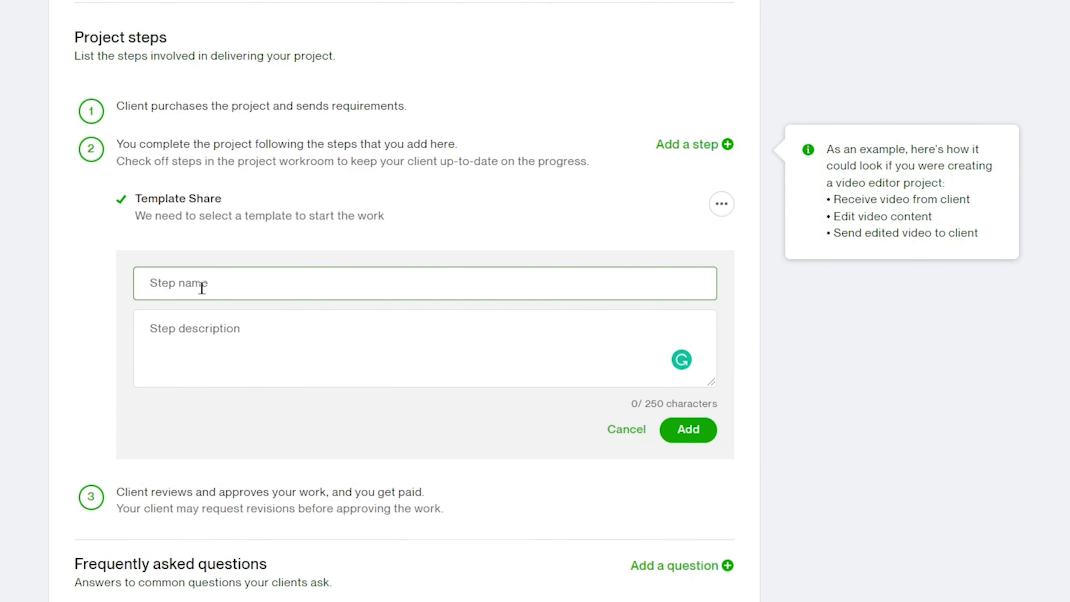
pyautogui.write('Script')
pyautogui.click(196, 326)
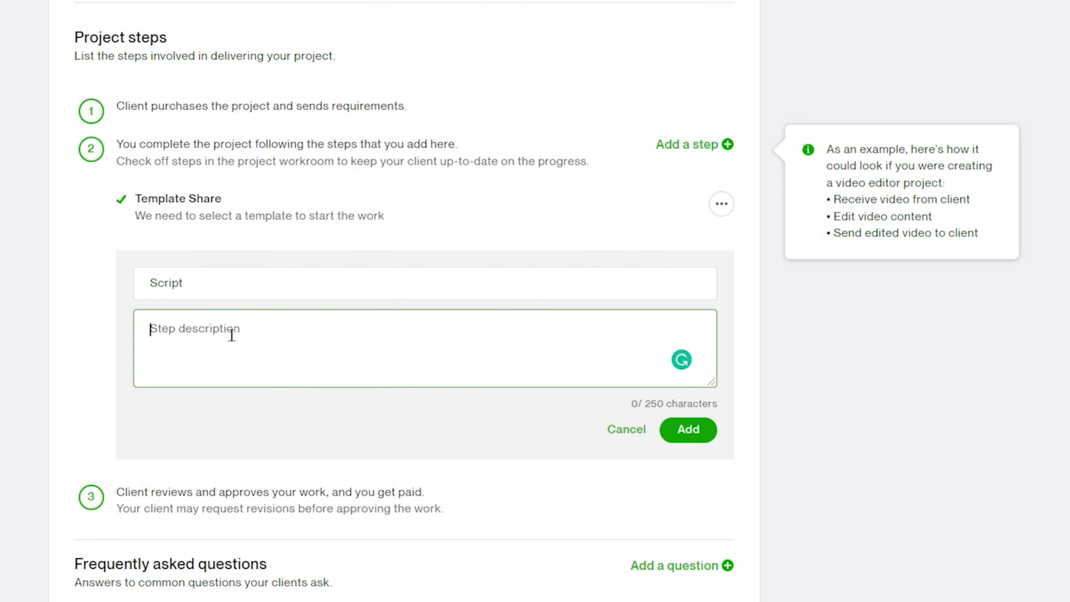
pyautogui.write('What type of change required')
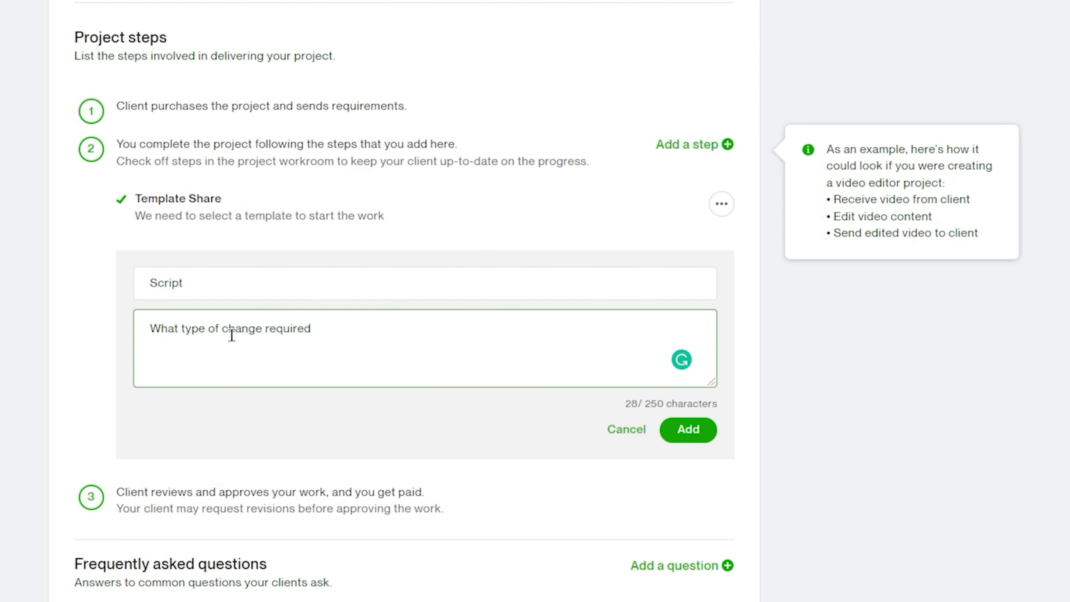
# Step: Reword the Script description to "We will discuss What type of change will be required" and add the step
pyautogui.click(157, 335)
pyautogui.write('We will discuss')
pyautogui.click(403, 329)
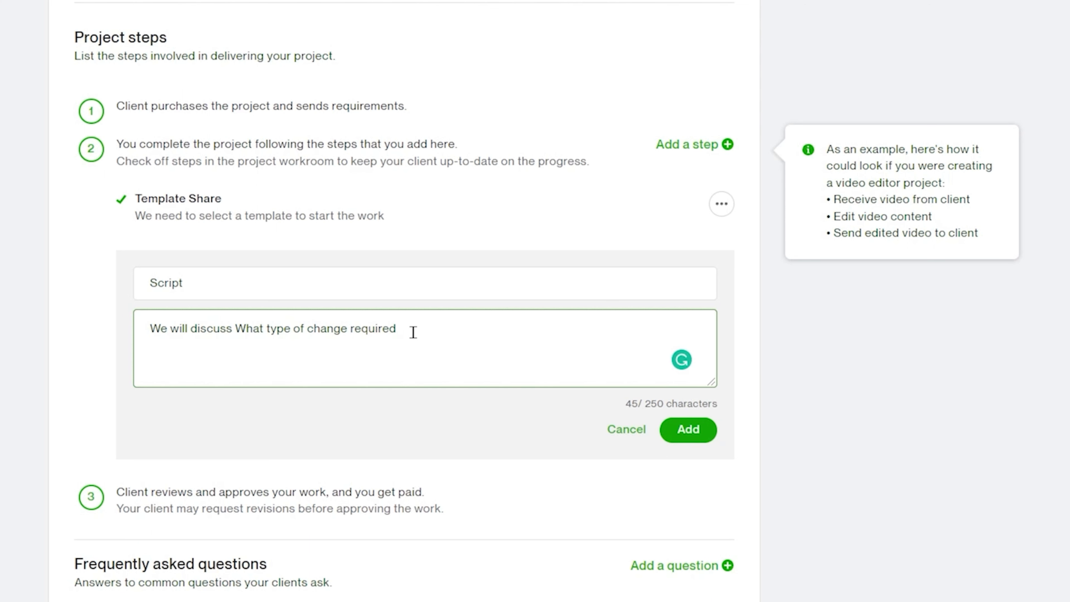
pyautogui.press('Left')
pyautogui.press('Left')
pyautogui.press('Left')
pyautogui.press('Left')
pyautogui.press('Left')
pyautogui.press('Left')
pyautogui.press('Left')
pyautogui.press('Left')
pyautogui.press('Left')
pyautogui.write('will be')
pyautogui.click(689, 430)
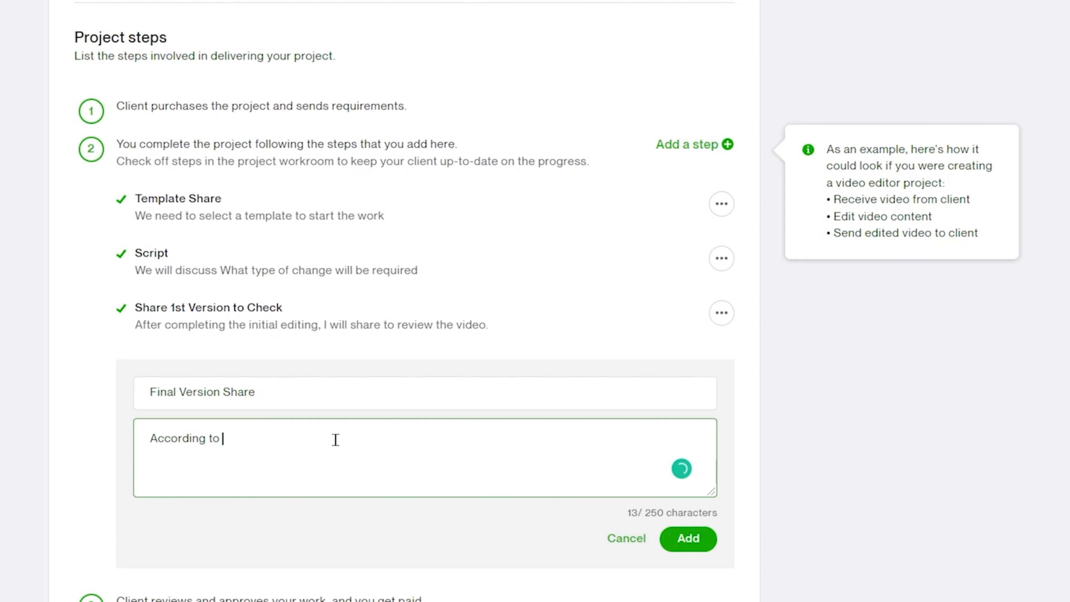
# Step: Complete the Final Version Share description as "According to correction, I will finalize the video and share at your convenient media."
pyautogui.write('correction, we')
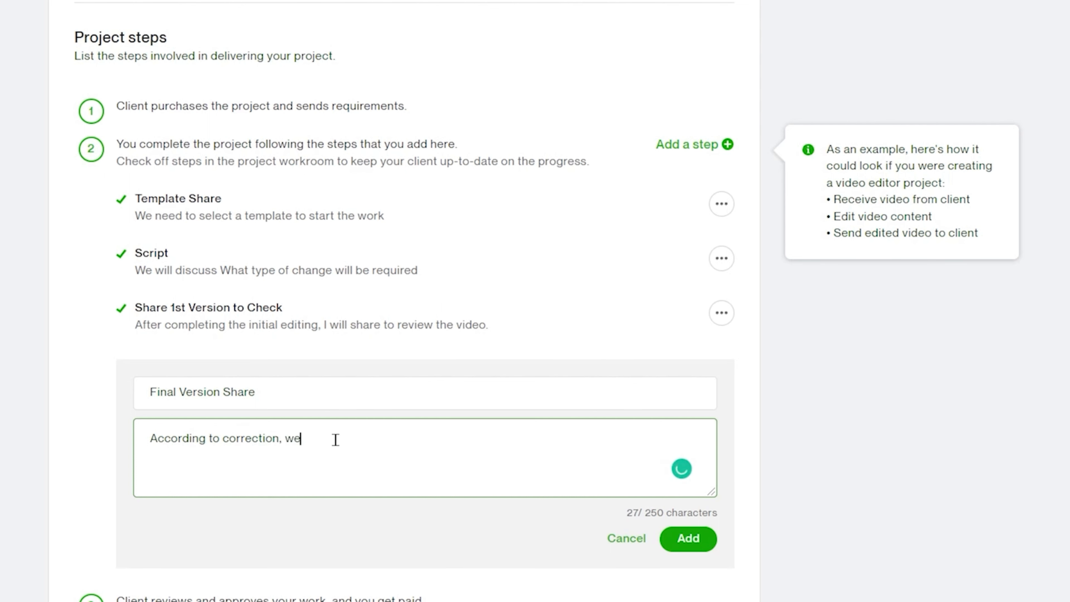
pyautogui.press('BackSpace')
pyautogui.press('BackSpace')
pyautogui.write('I will finalize the video a')
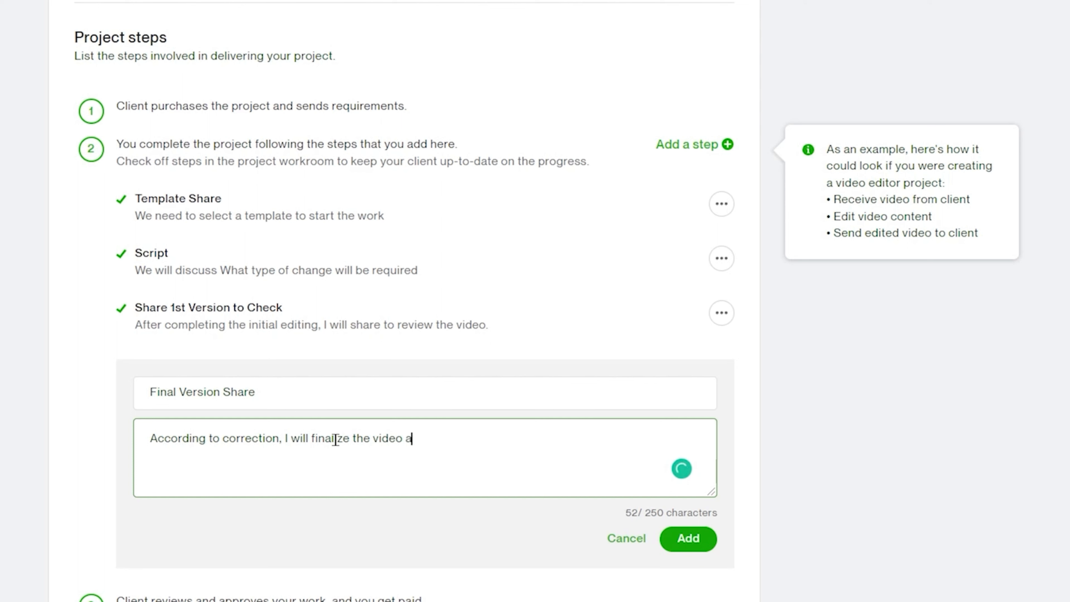
pyautogui.write('nd share at your ')
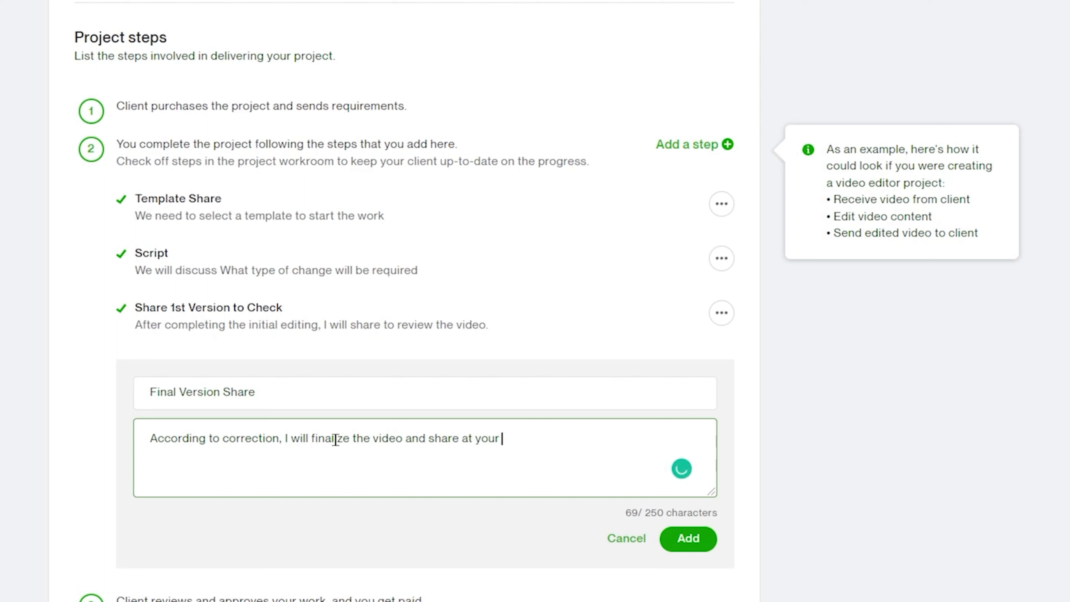
pyautogui.write('convenient media.')
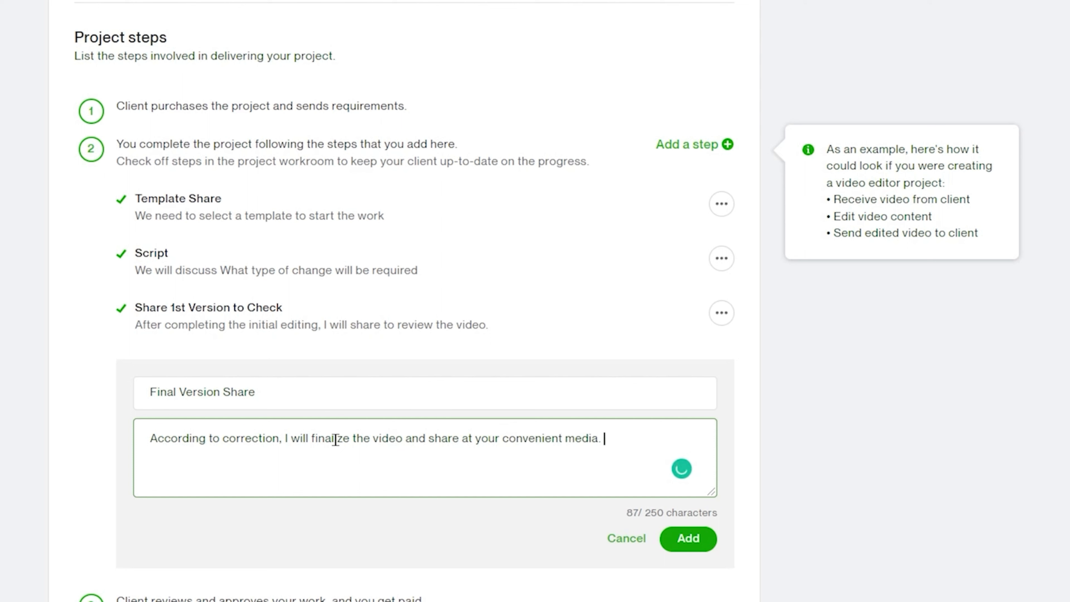
# Step: Correct the Final Version Share description to "According to the correction" and "share on your convenient media", and add the step
pyautogui.moveTo(253, 441)
pyautogui.click(299, 488)
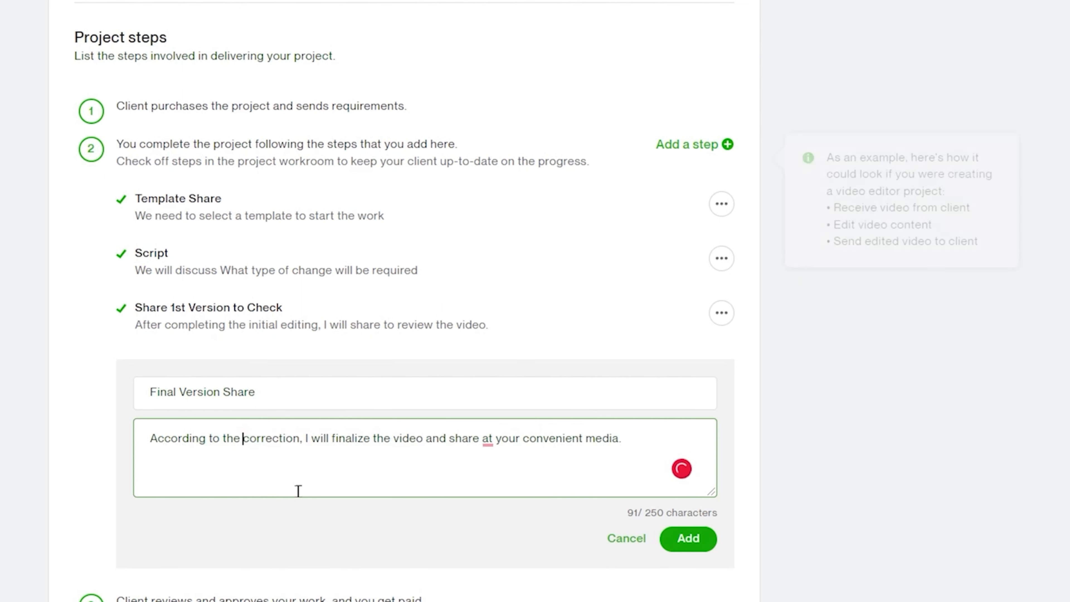
pyautogui.click(489, 439)
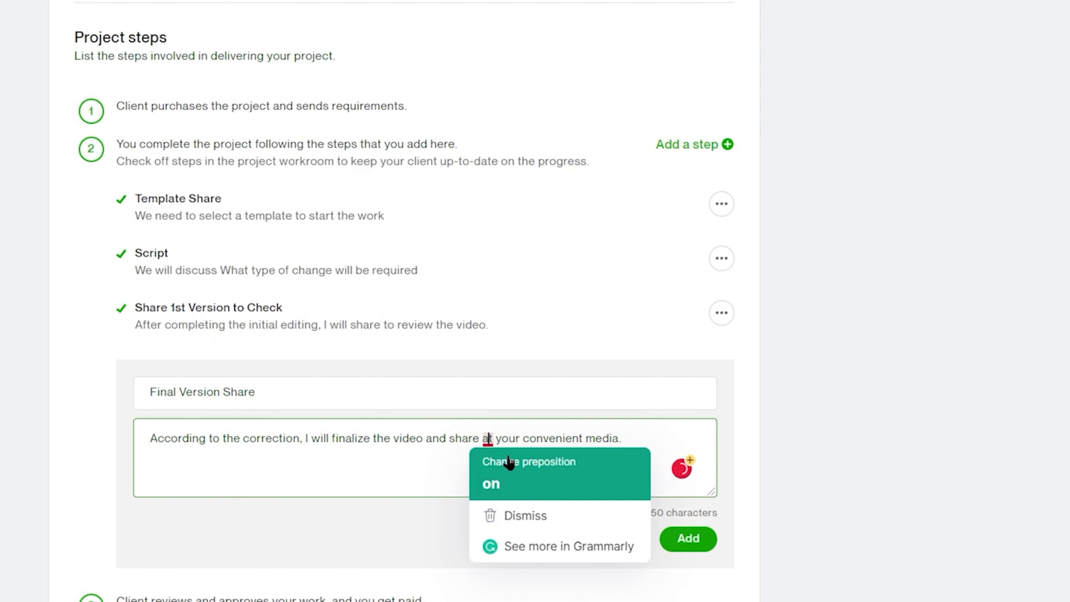
pyautogui.click(509, 485)
pyautogui.click(675, 544)
# Step: Save the project description and accept the Terms of Service and the Privacy Notice on the review page
pyautogui.scroll(-5, 554, 487)
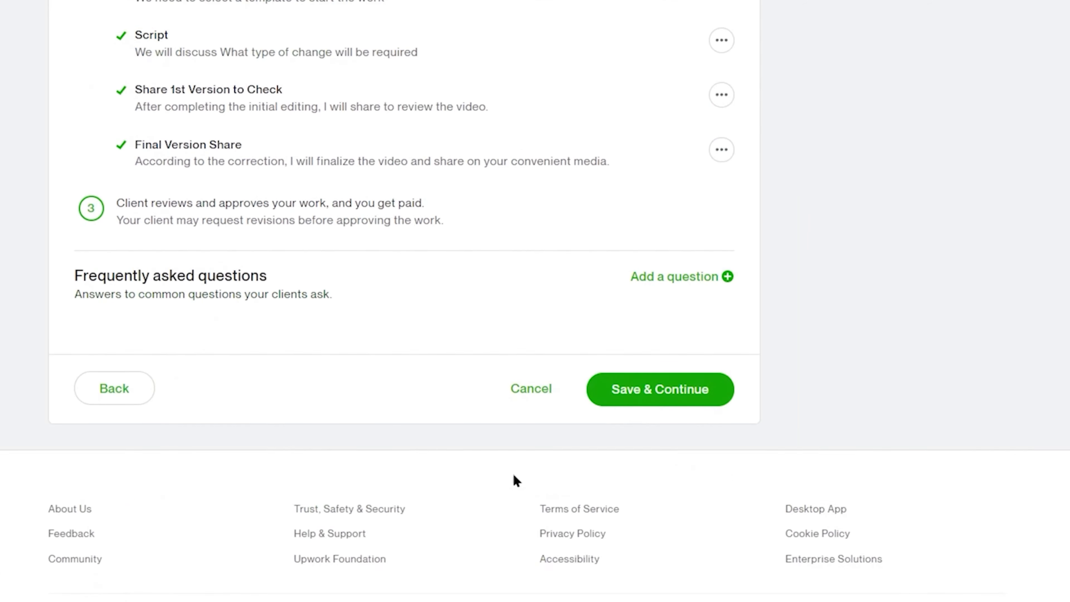
pyautogui.click(657, 396)
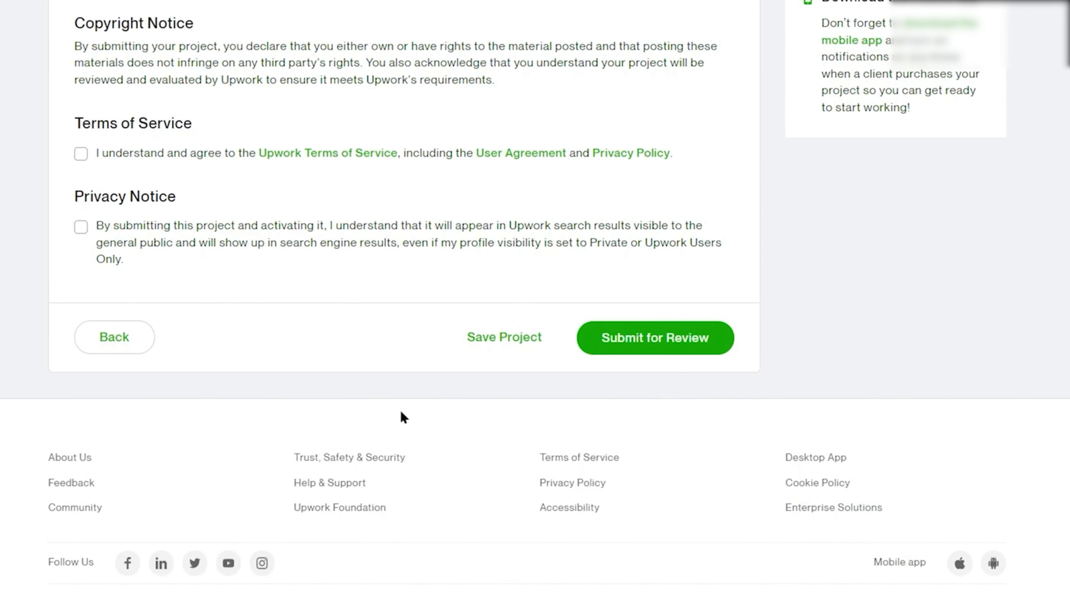
pyautogui.scroll(7, 401, 411)
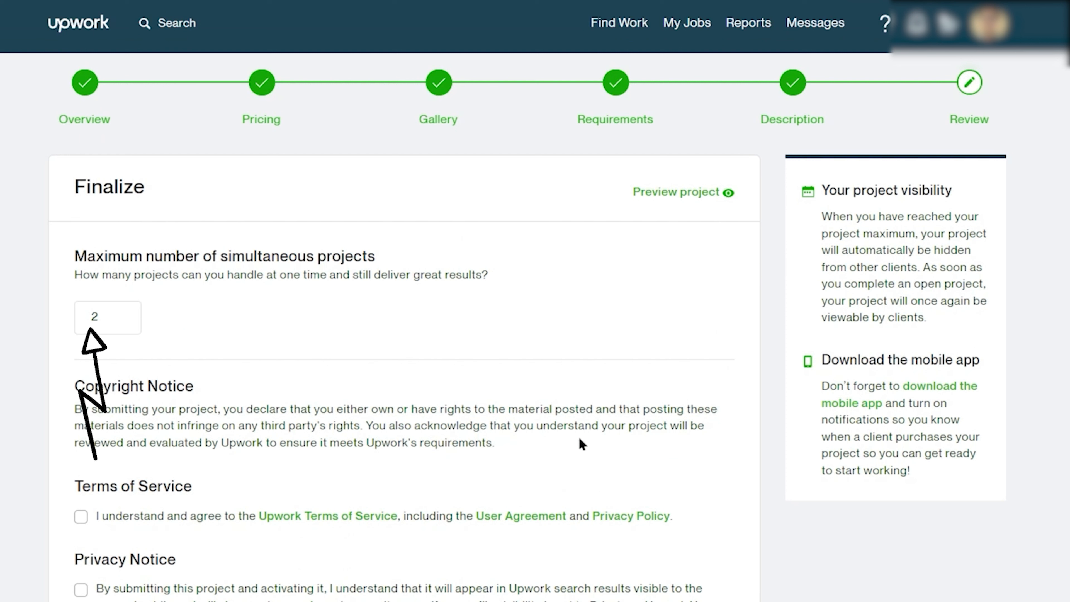
pyautogui.scroll(-5, 234, 485)
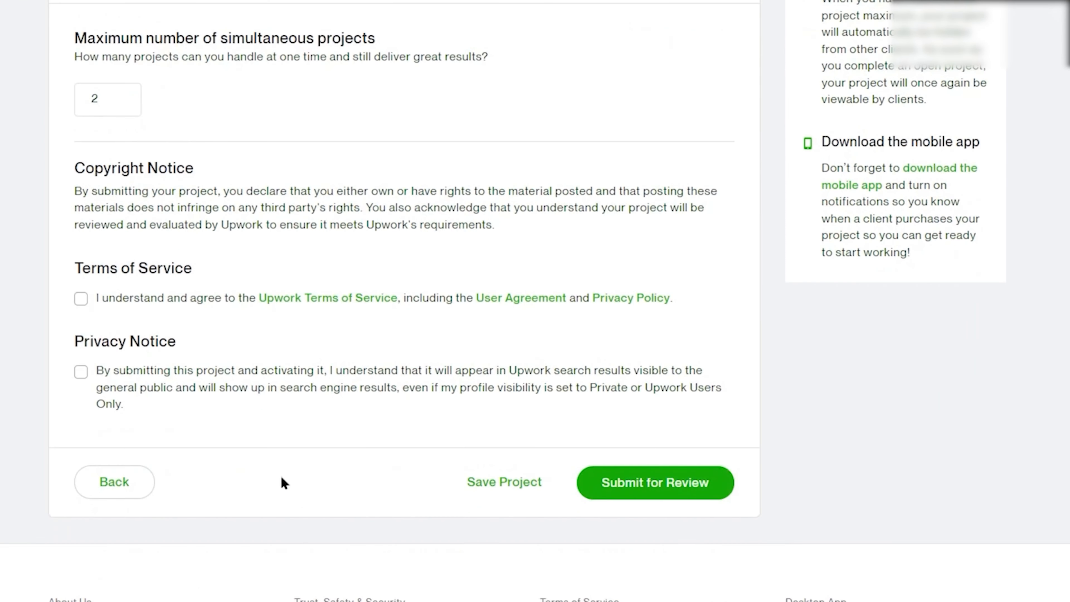
pyautogui.click(80, 299)
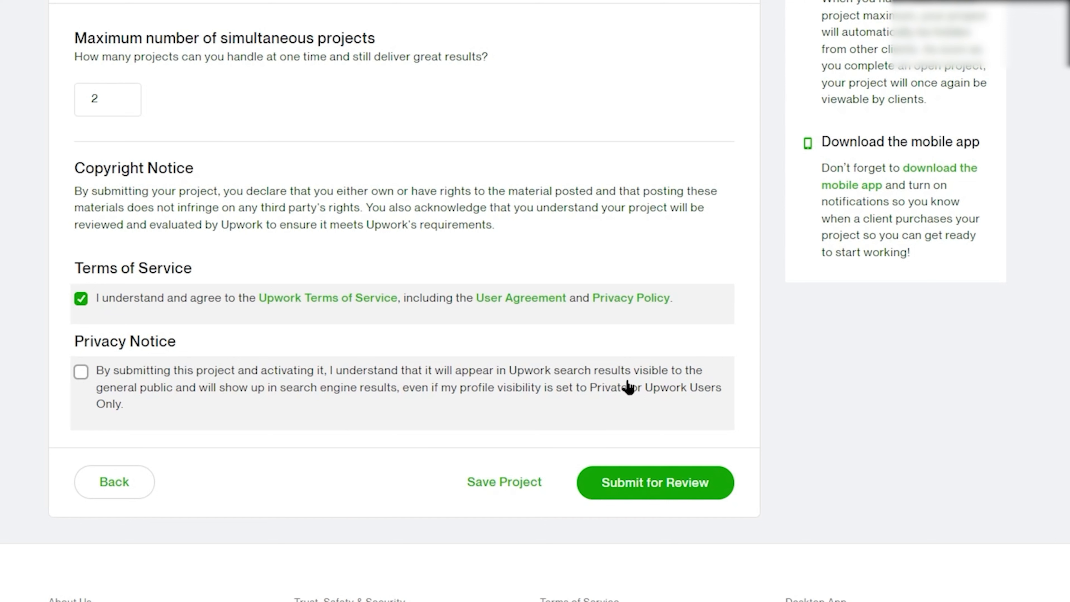
pyautogui.click(79, 380)
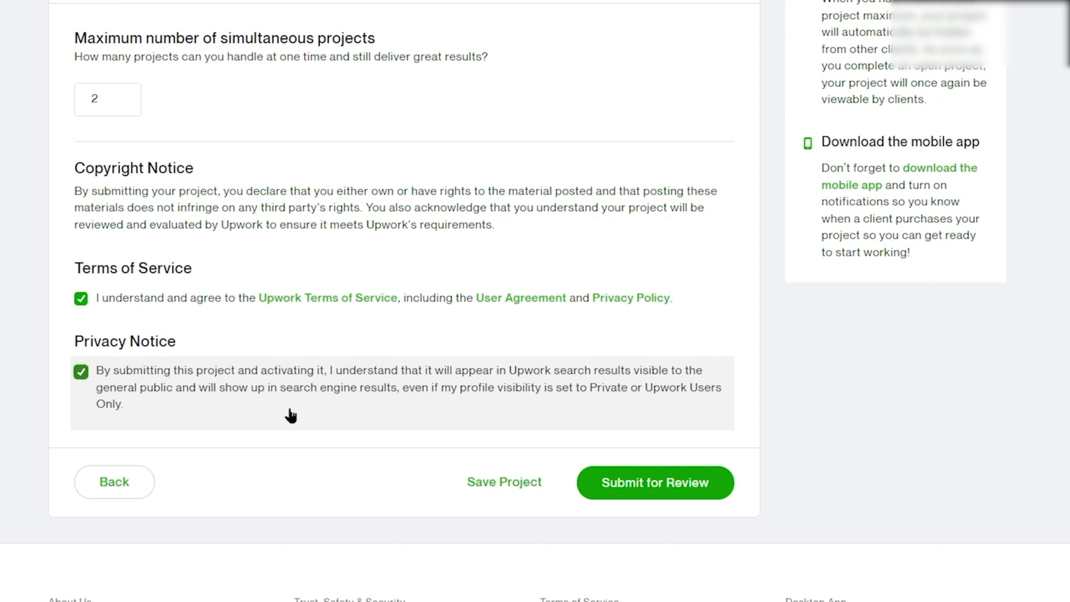
# Step: Submit the project for review and confirm sending it
pyautogui.scroll(5, 311, 411)
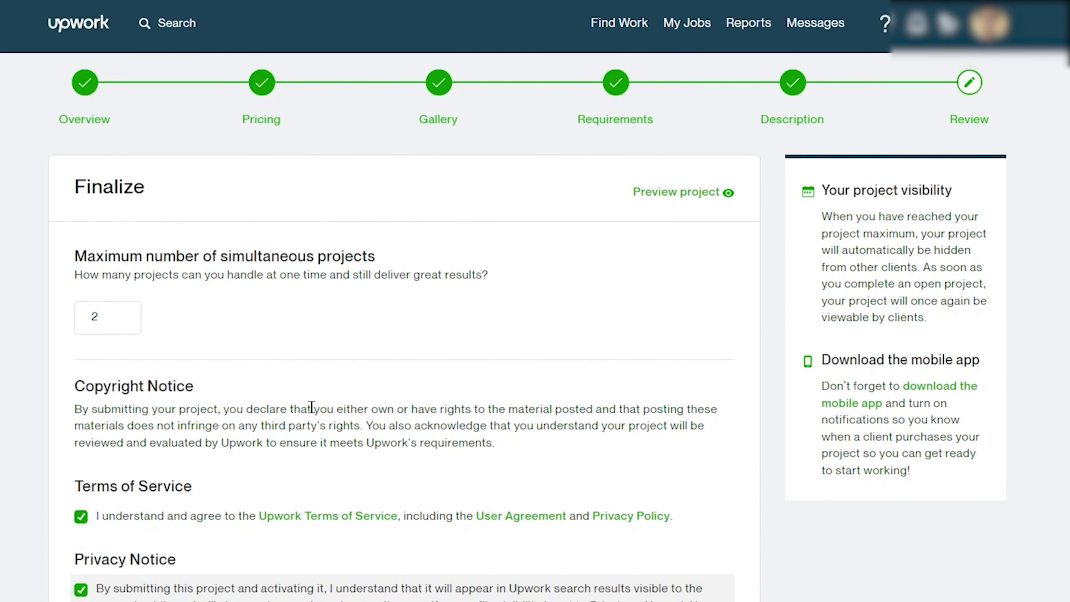
pyautogui.scroll(-5, 311, 406)
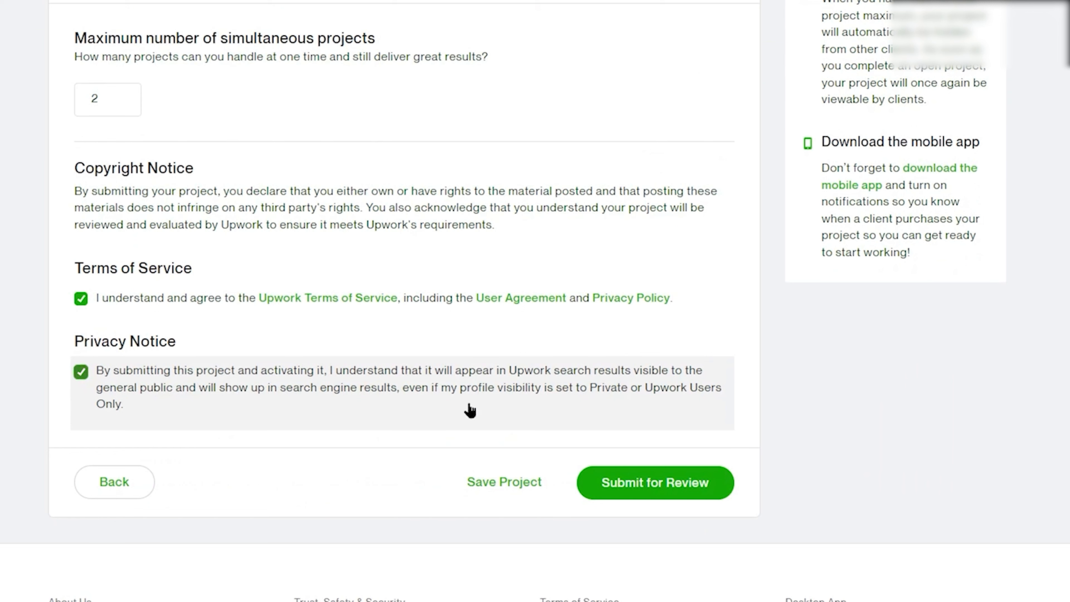
pyautogui.click(640, 488)
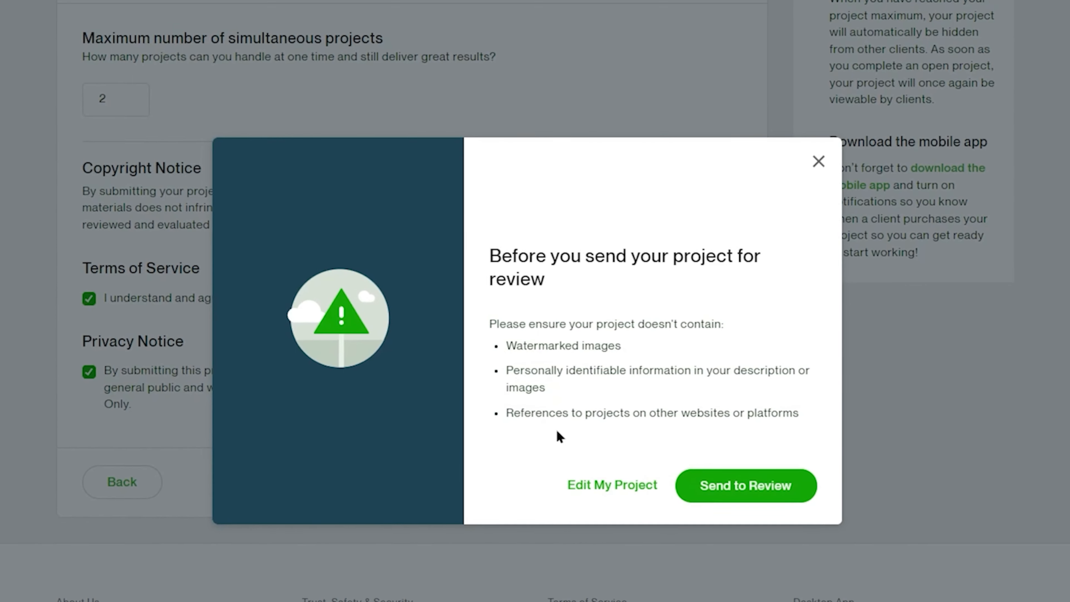
pyautogui.click(749, 491)
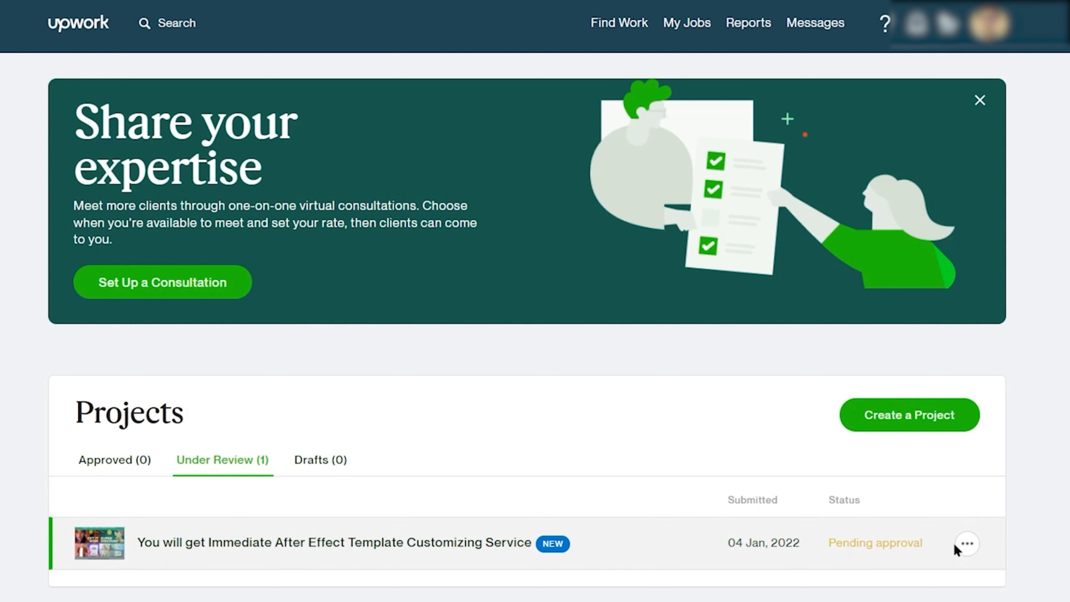
# Step: Open the submitted After Effect template project under review and examine its client preview
pyautogui.click(392, 542)
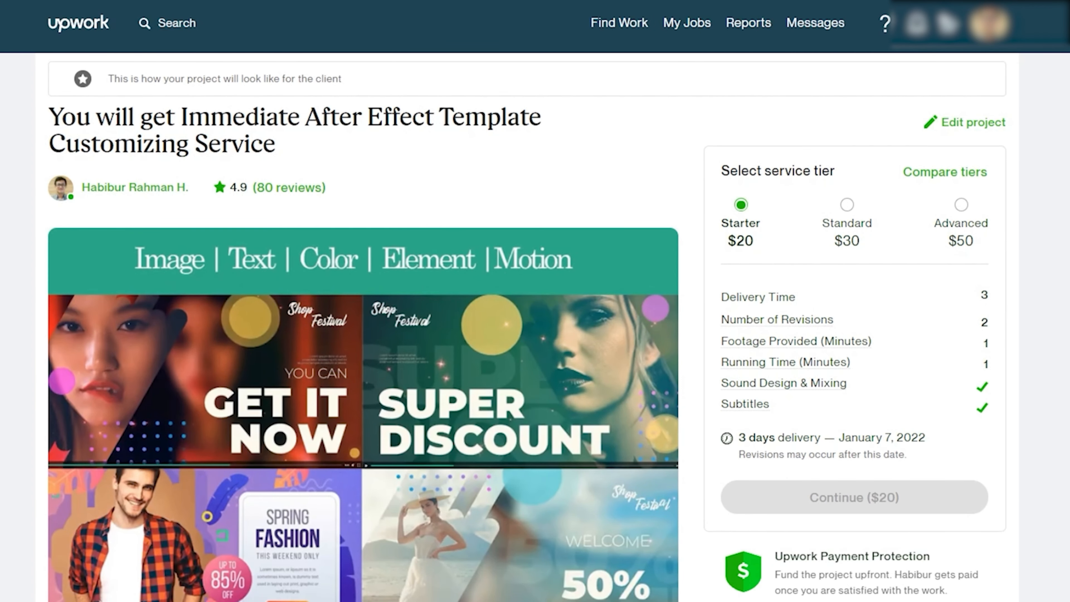
pyautogui.scroll(-1, 535, 301)
pyautogui.scroll(-5, 535, 301)
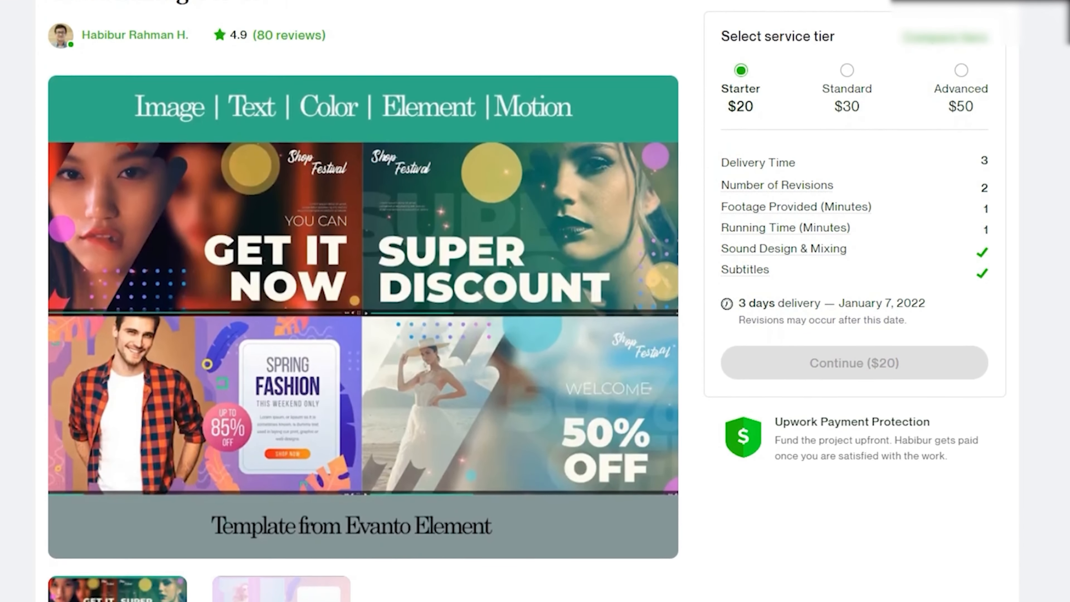
pyautogui.scroll(-5, 362, 301)
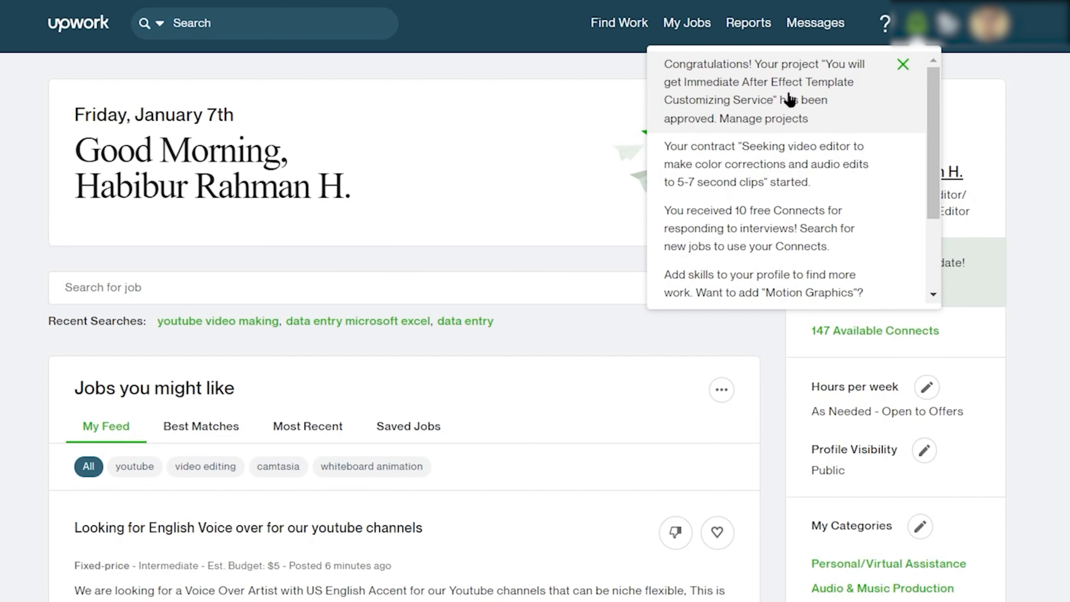
# Step: Open the project approval notification and view the approved project's public page with its service tiers
pyautogui.click(784, 79)
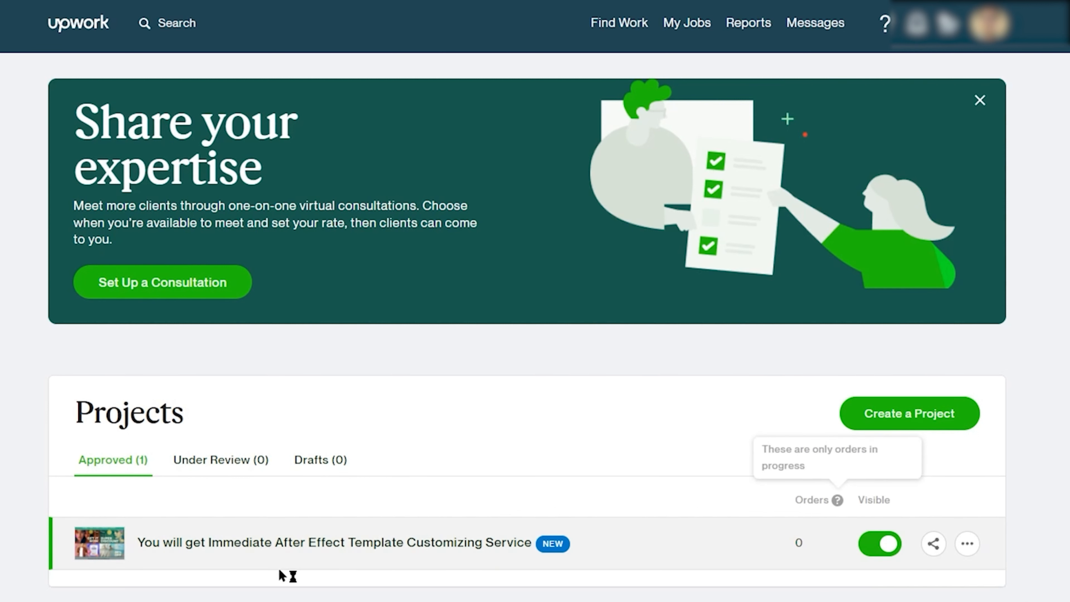
pyautogui.click(270, 534)
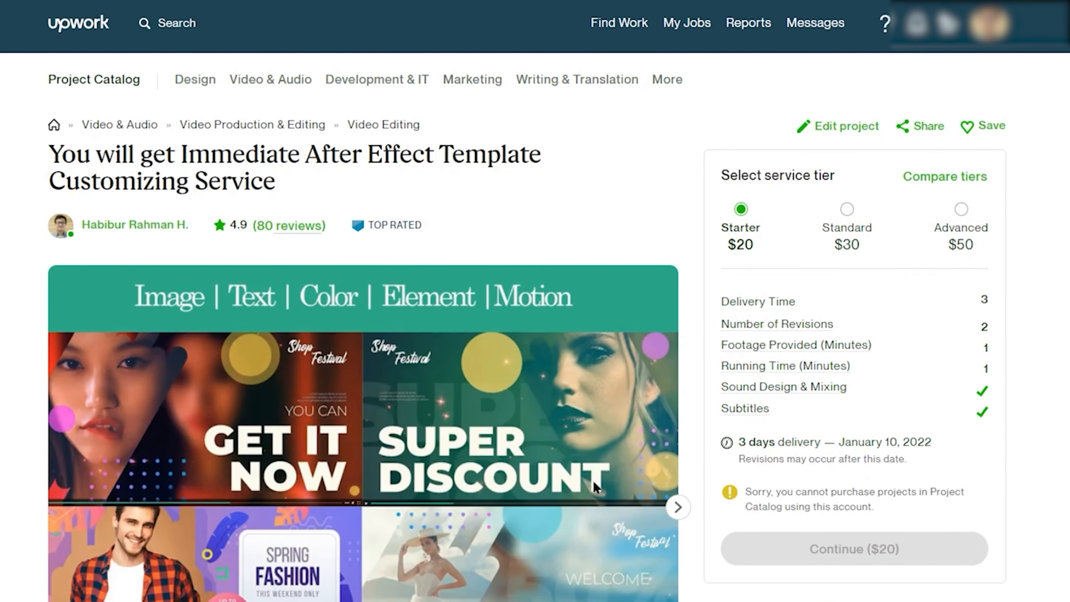
pyautogui.scroll(-3, 594, 481)
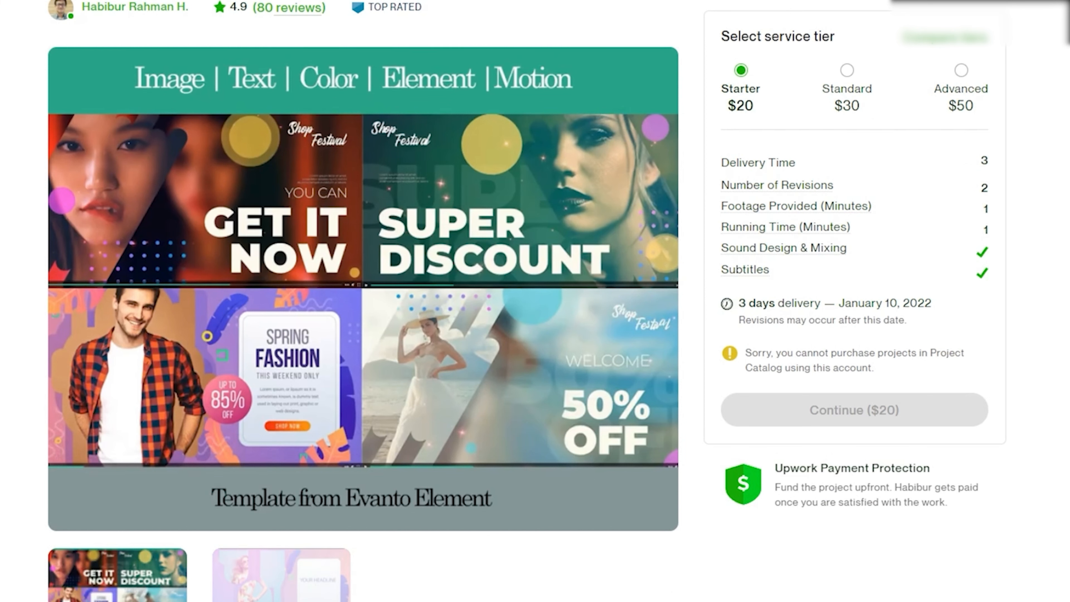
pyautogui.scroll(5, 508, 452)
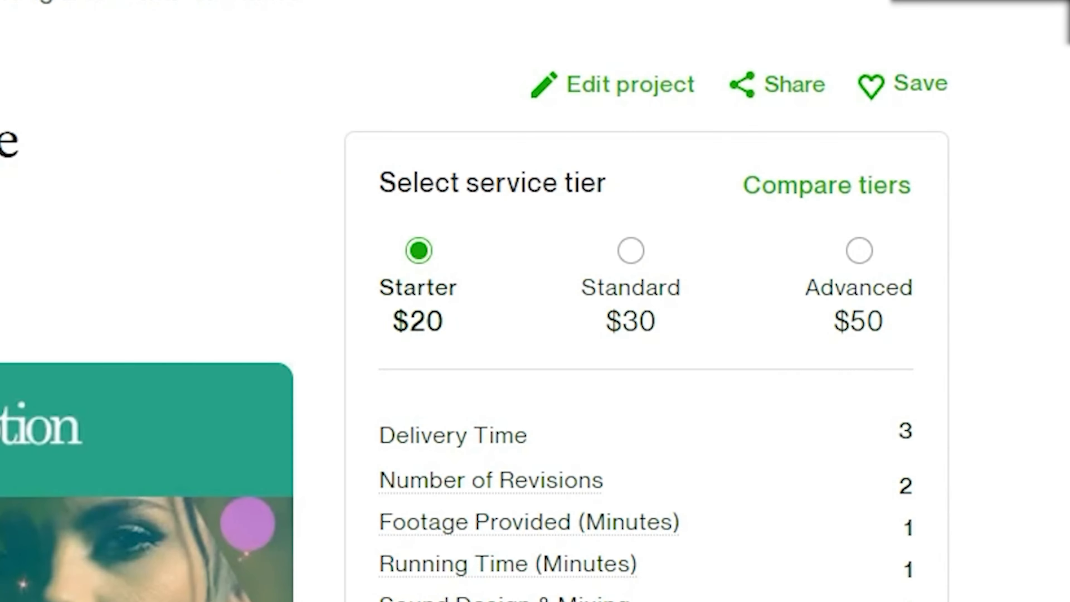
# Step: Open the approved project for editing, review its overview settings and continue to the pricing section
pyautogui.click(544, 86)
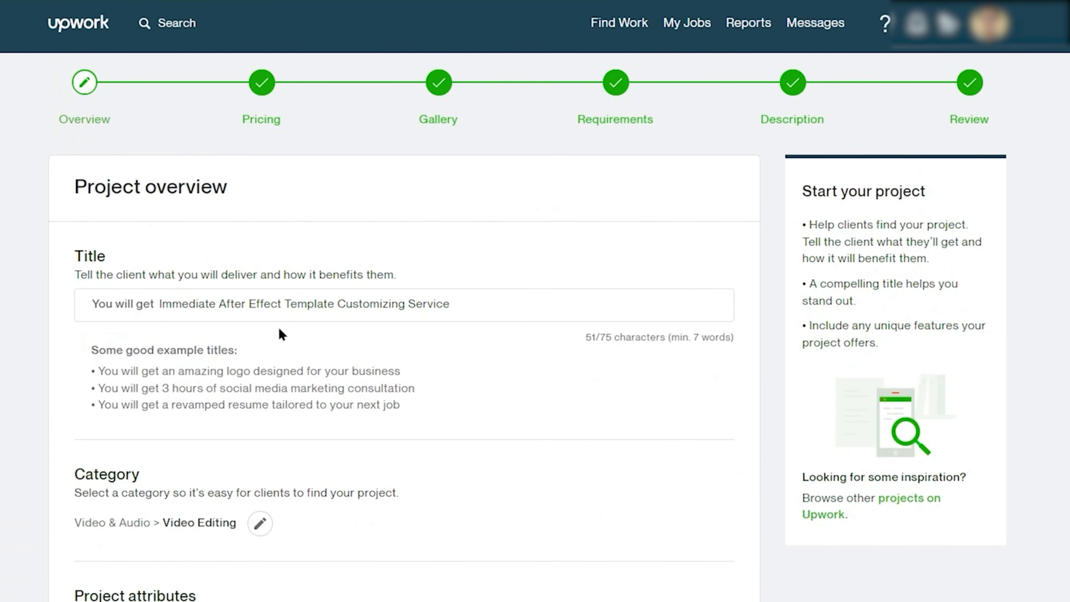
pyautogui.click(461, 307)
pyautogui.click(461, 347)
pyautogui.scroll(-5, 464, 345)
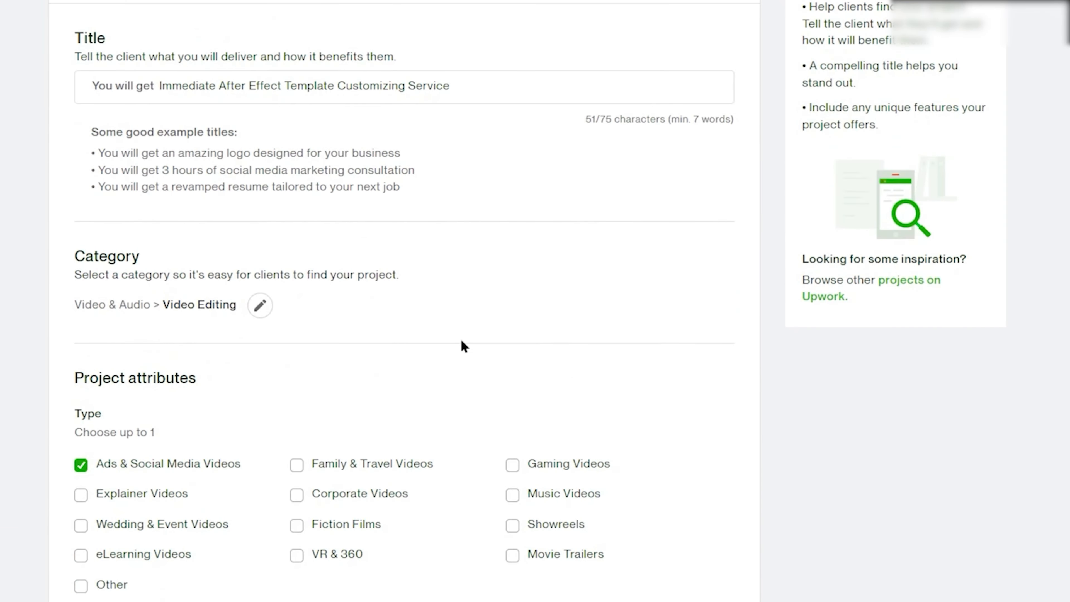
pyautogui.scroll(-10, 461, 347)
pyautogui.scroll(14, 461, 347)
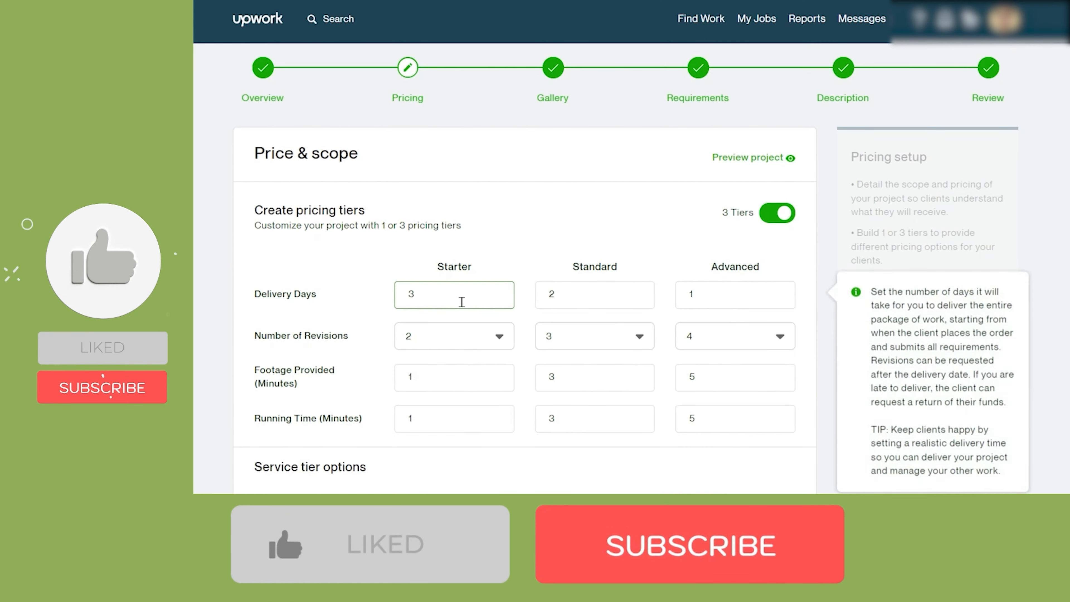
# Step: Set the delivery days to 4 for Starter, 3 for Standard and 2 for Advanced
pyautogui.write('4')
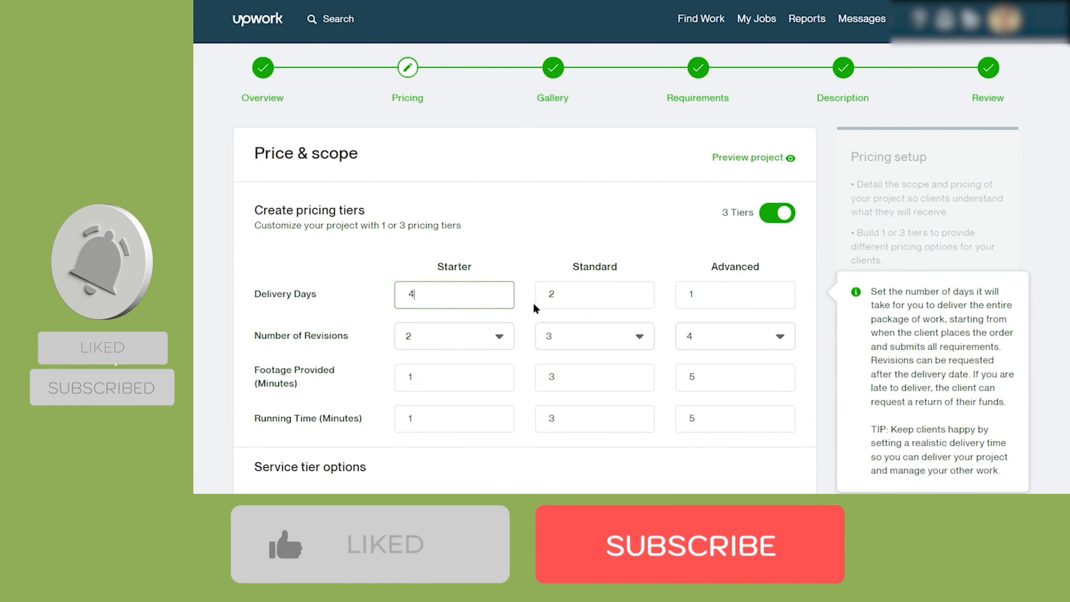
pyautogui.doubleClick(725, 300)
pyautogui.write('2')
# Step: Set the running time to 2 minutes for the Standard tier and 3 minutes for the Advanced tier
pyautogui.doubleClick(564, 414)
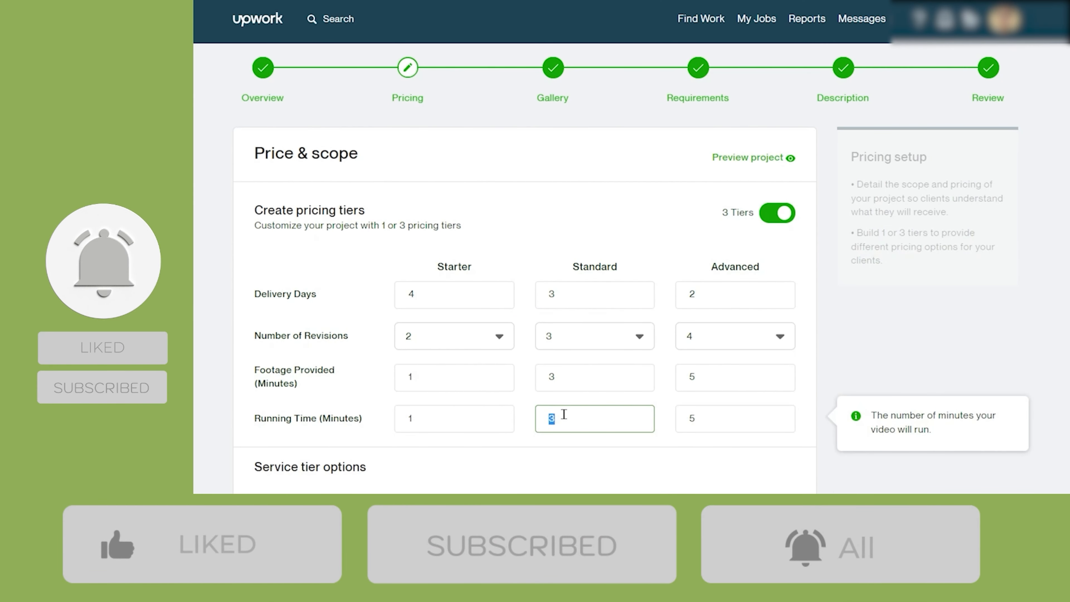
pyautogui.write('2')
pyautogui.doubleClick(703, 422)
pyautogui.doubleClick(706, 420)
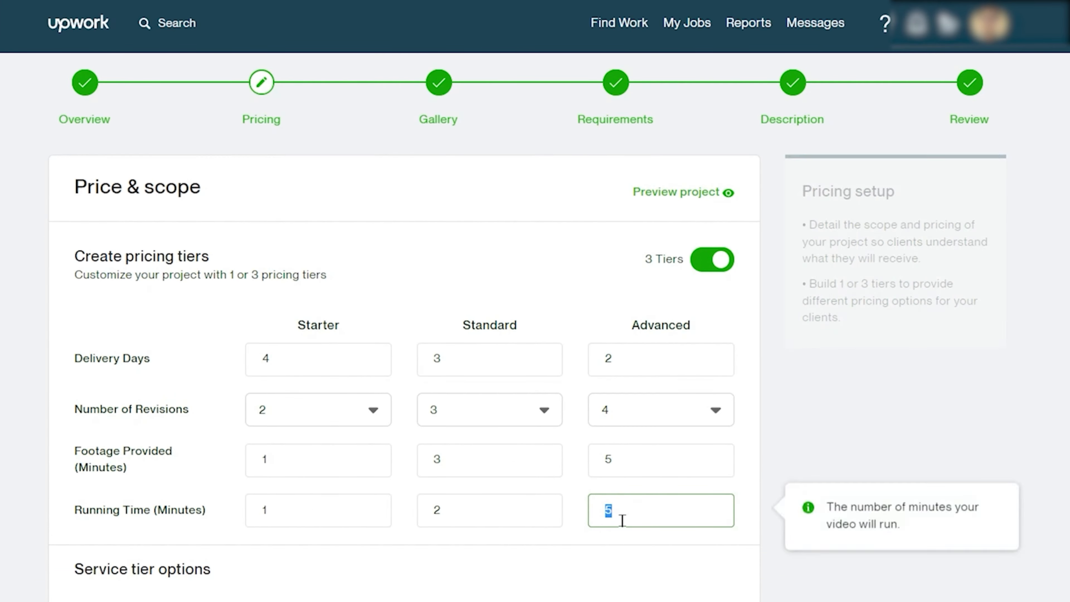
pyautogui.write('3')
pyautogui.click(685, 459)
pyautogui.scroll(-4, 684, 460)
pyautogui.scroll(-4, 598, 565)
pyautogui.scroll(6, 583, 581)
pyautogui.scroll(-3, 623, 422)
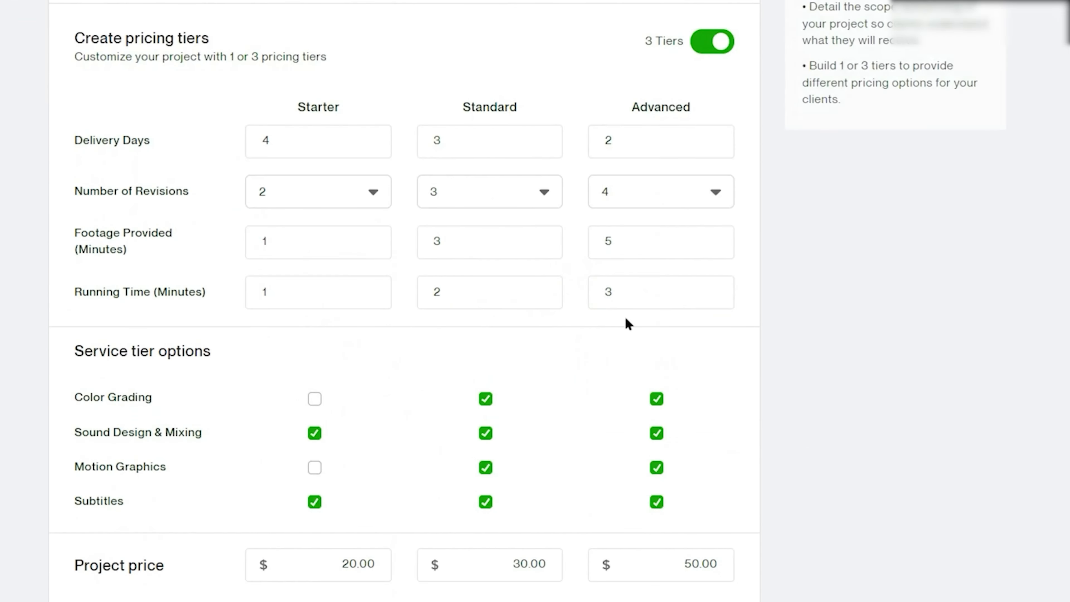